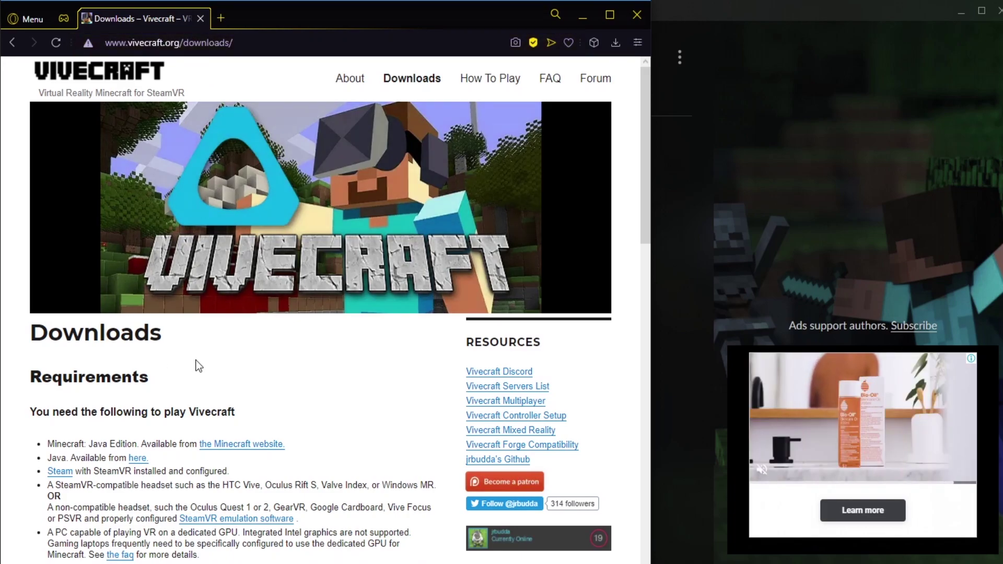
Open the Vivecraft 1.16.X release page from the Current Versions table and download vivecraft-1.16.5-jrbudda-7-1-installer.exe.
{"action": "scroll", "coordinate": [366, 400], "scroll_direction": "down", "scroll_amount": 7}
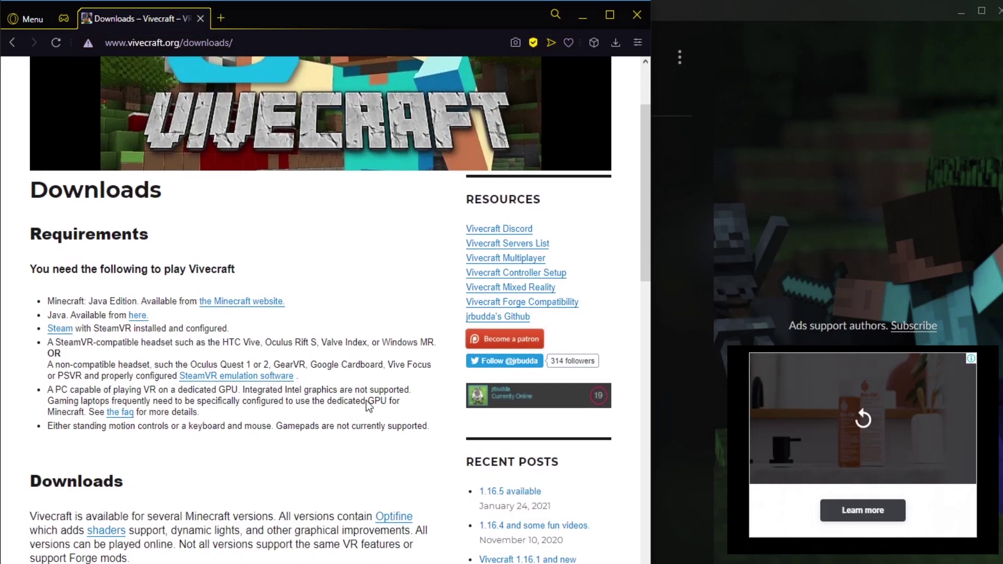
{"action": "scroll", "coordinate": [364, 400], "scroll_direction": "down", "scroll_amount": 4}
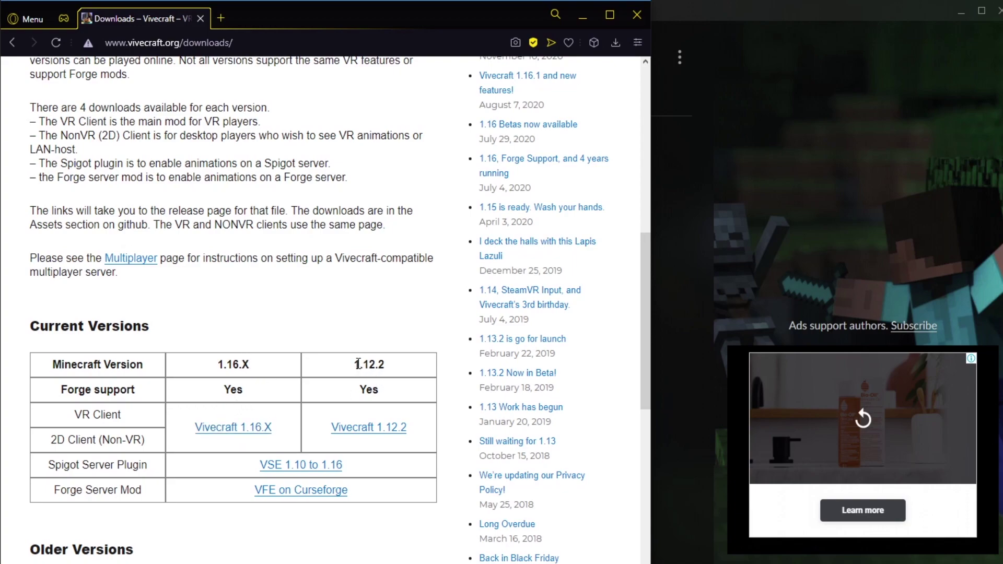
{"action": "scroll", "coordinate": [360, 418], "scroll_direction": "down", "scroll_amount": 4}
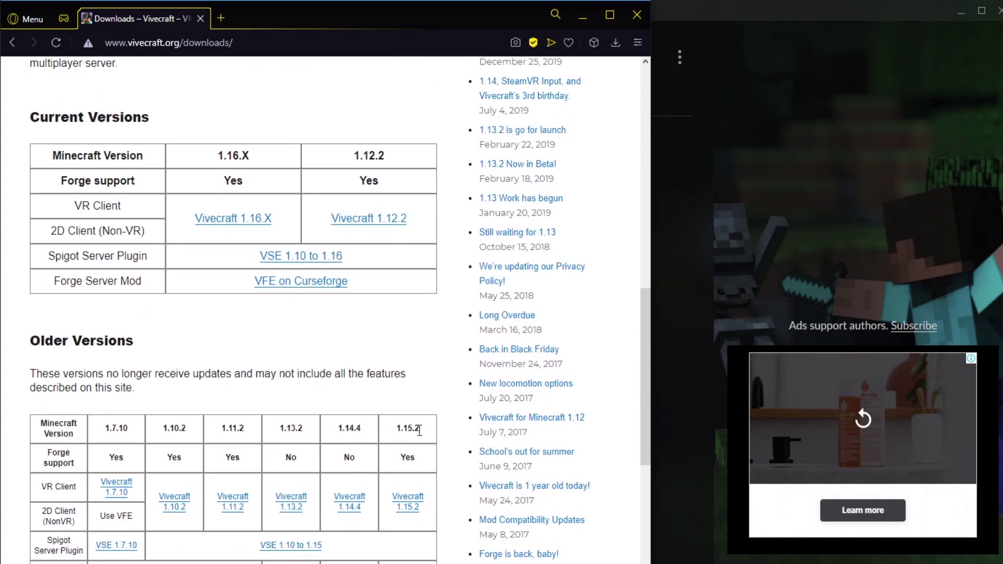
{"action": "scroll", "coordinate": [266, 425], "scroll_direction": "up", "scroll_amount": 4}
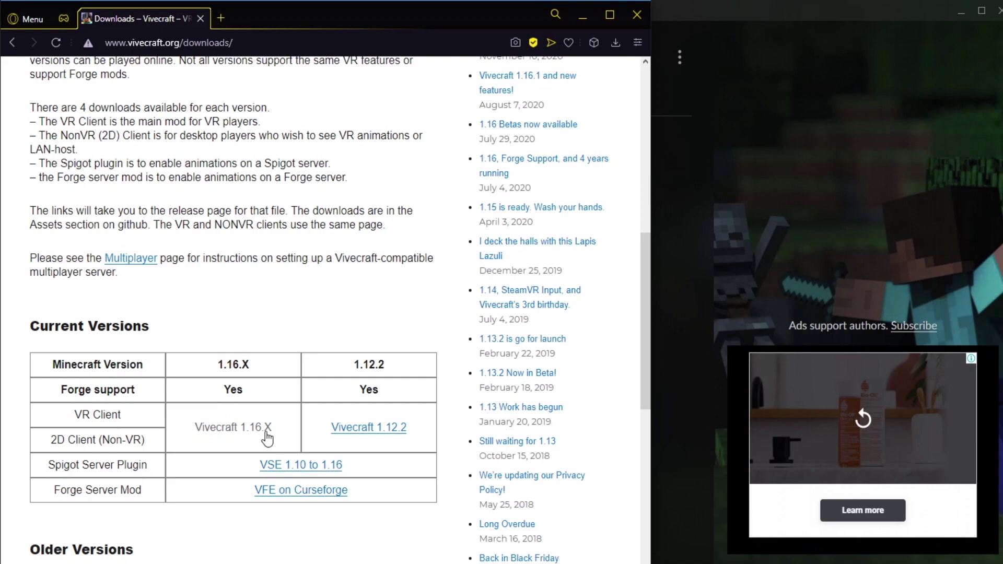
{"action": "left_click", "coordinate": [243, 429]}
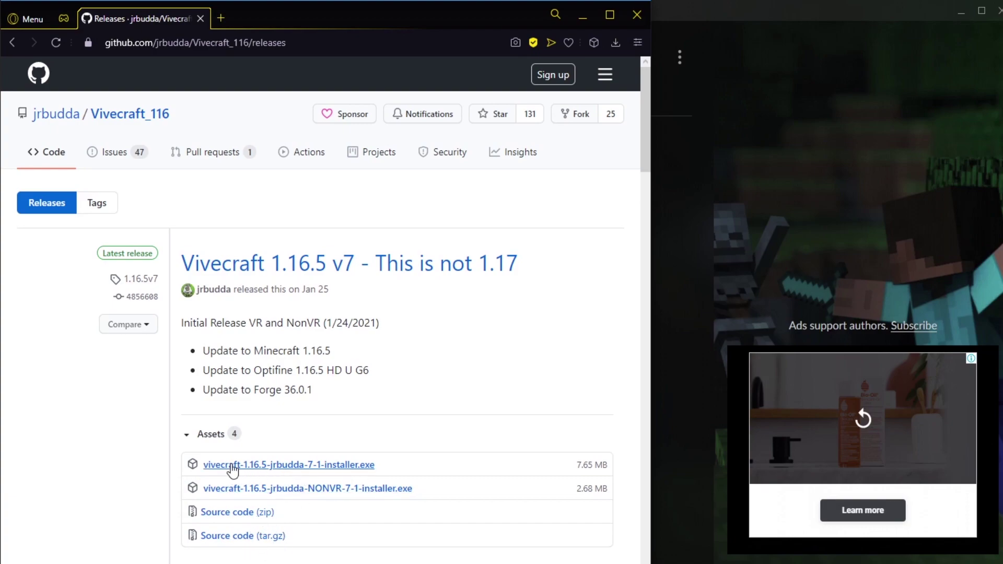
{"action": "left_click", "coordinate": [324, 465]}
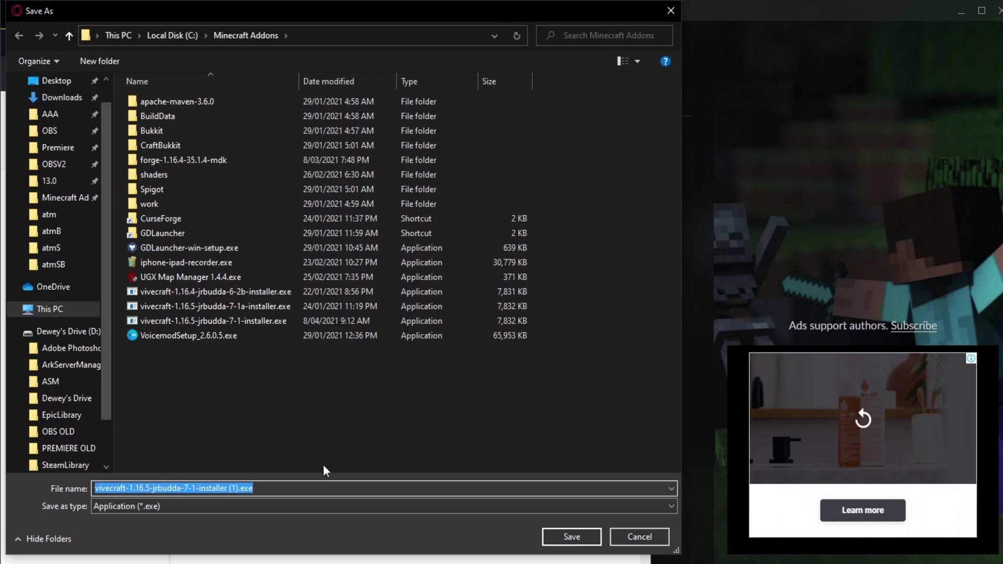
{"action": "key", "text": "Return"}
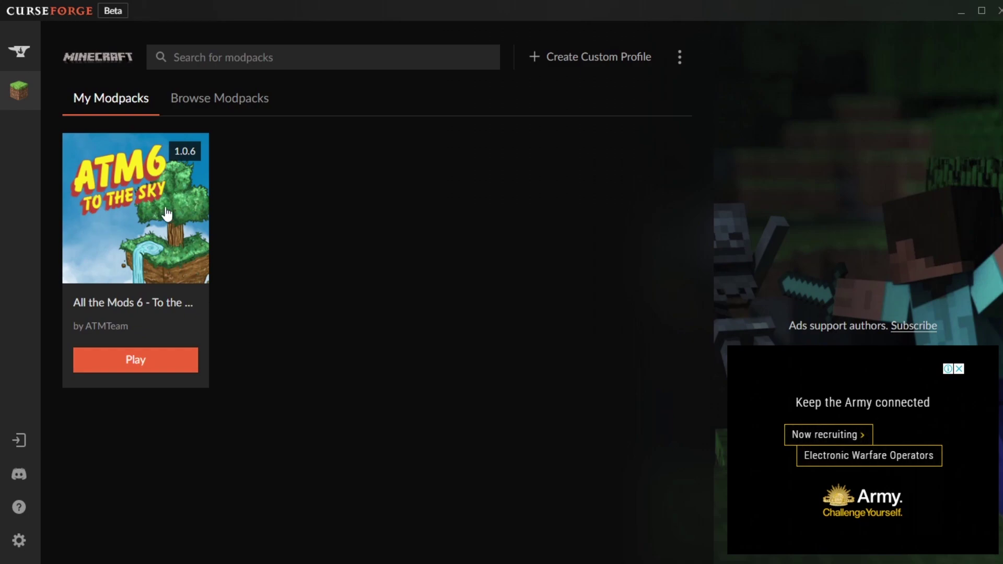
Switch to CurseForge and open the folder of the All the Mods 6 - To the Sky modpack.
{"action": "left_click", "coordinate": [180, 230]}
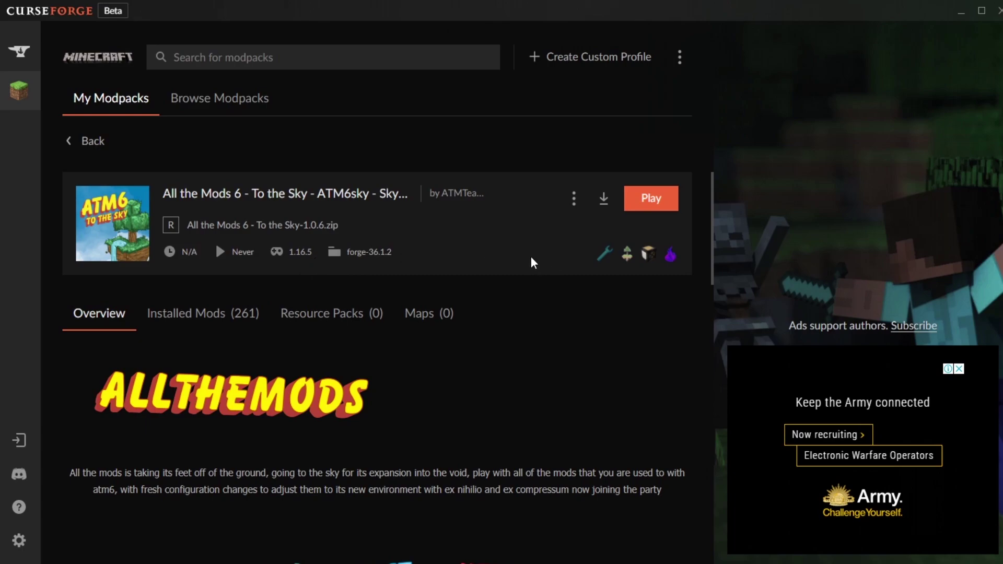
{"action": "left_click", "coordinate": [90, 142]}
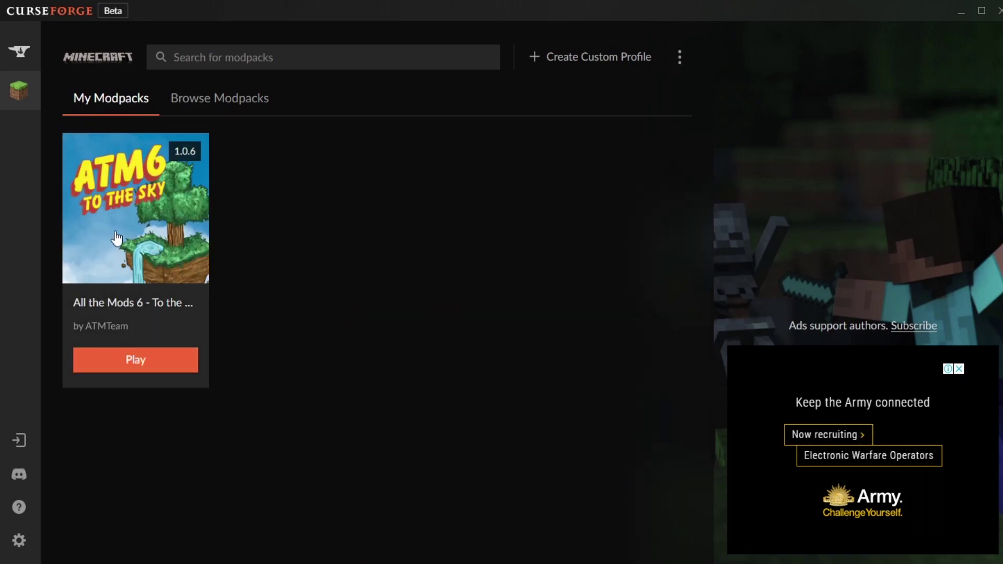
{"action": "right_click", "coordinate": [139, 219]}
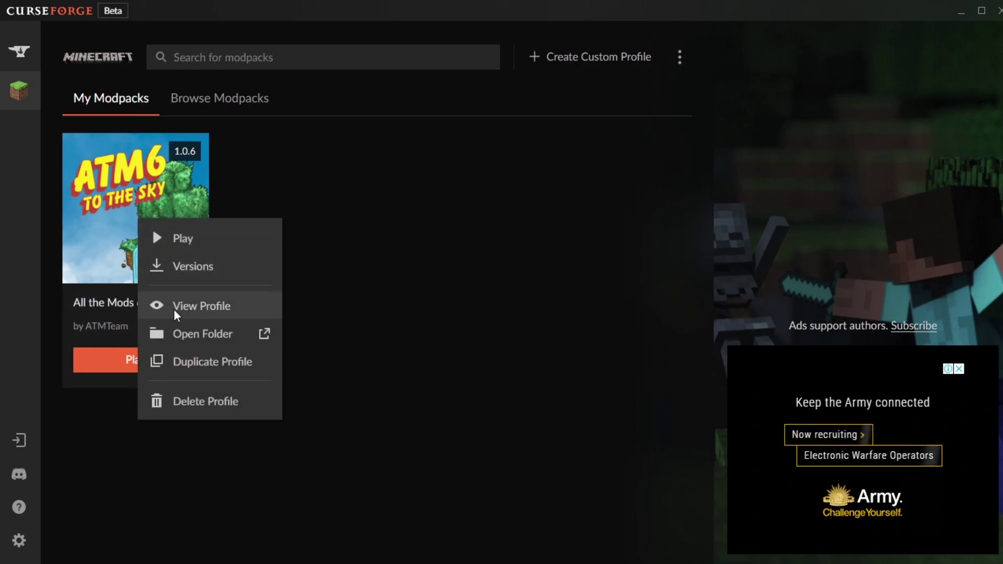
{"action": "left_click", "coordinate": [198, 336]}
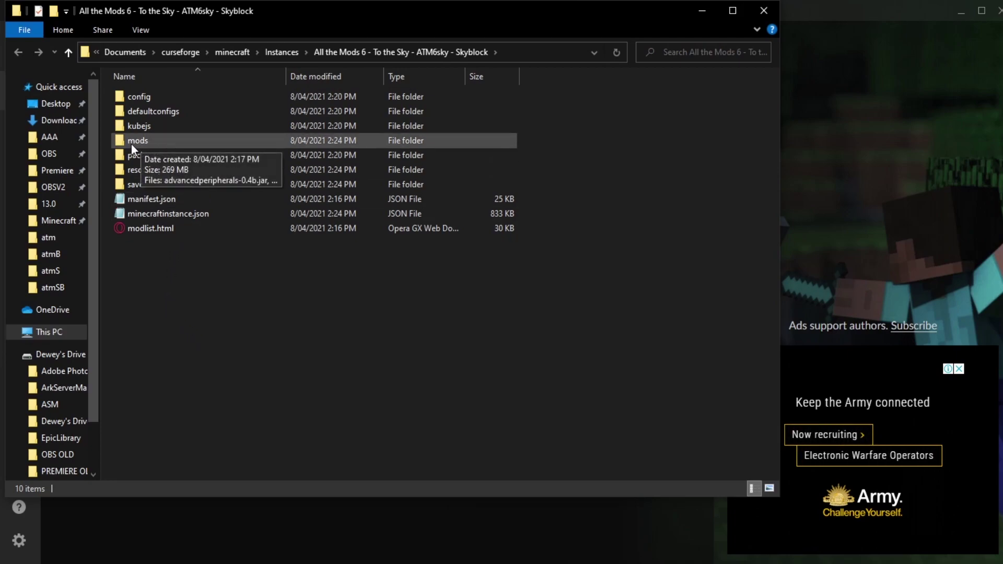
Copy the full path of the All the Mods 6 - To the Sky modpack folder.
{"action": "left_click", "coordinate": [531, 52]}
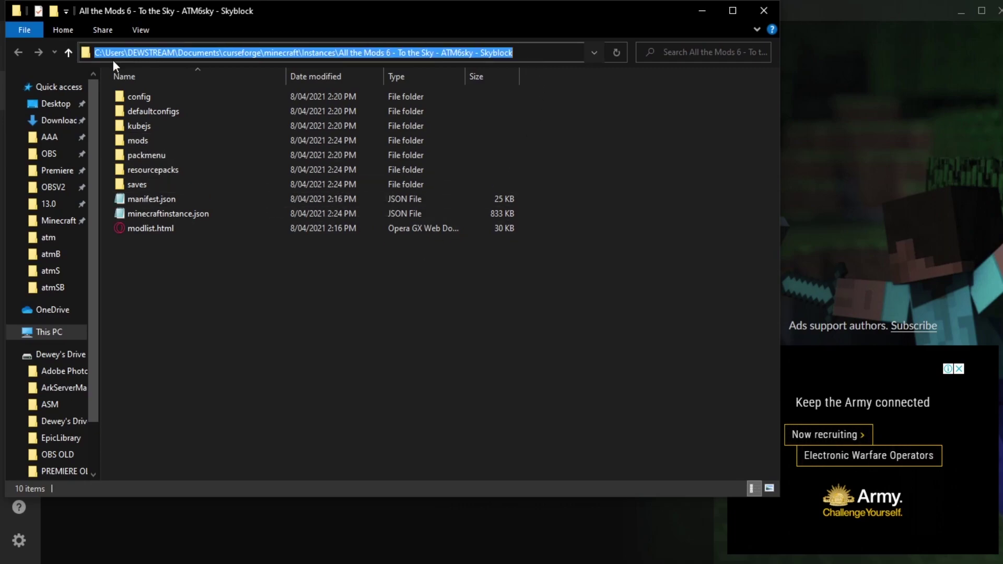
{"action": "right_click", "coordinate": [464, 52]}
{"action": "left_click", "coordinate": [509, 96]}
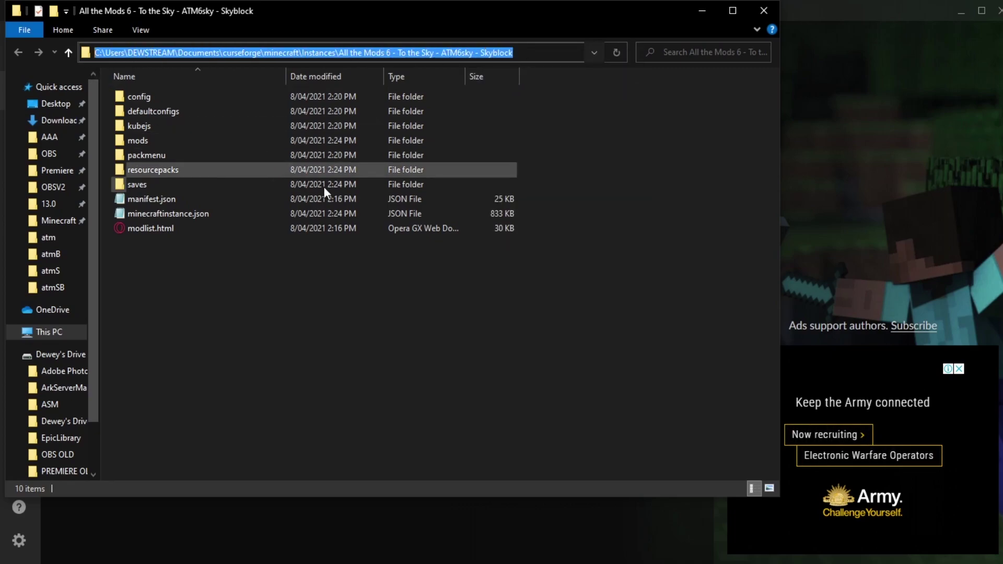
{"action": "left_click", "coordinate": [503, 319]}
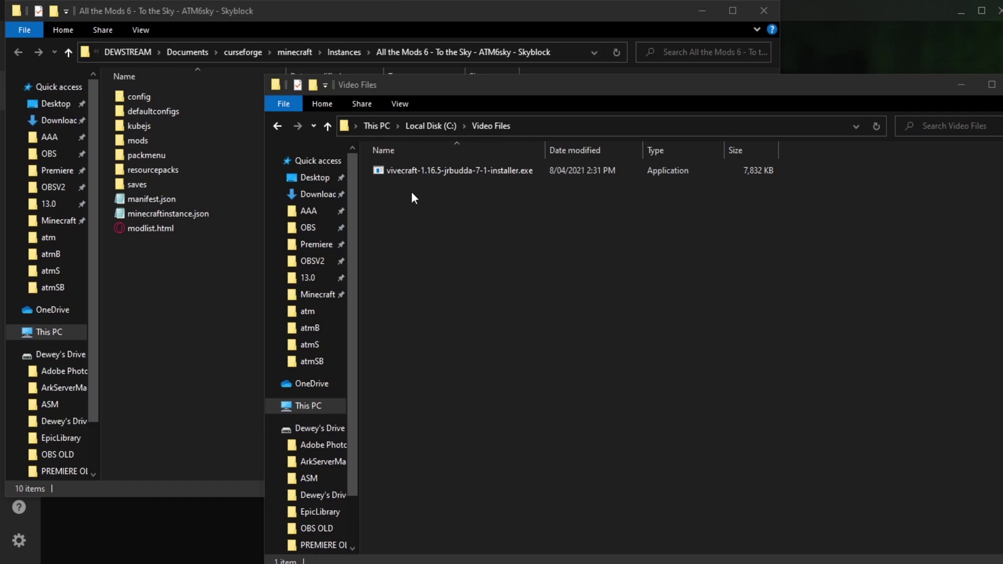
Run the downloaded Vivecraft installer from the Video Files folder and enable installing Vivecraft with Forge.
{"action": "double_click", "coordinate": [431, 173]}
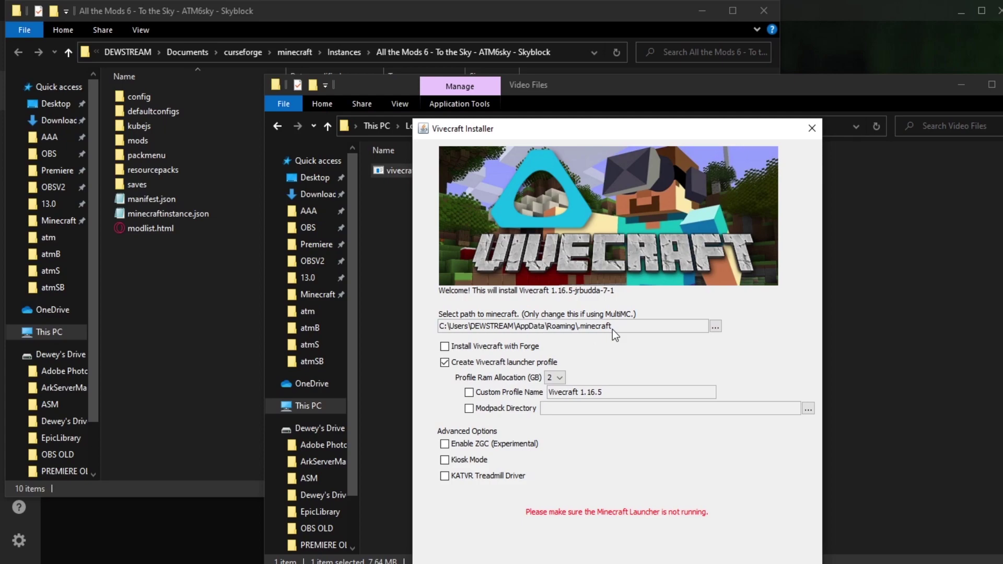
{"action": "left_click", "coordinate": [518, 349]}
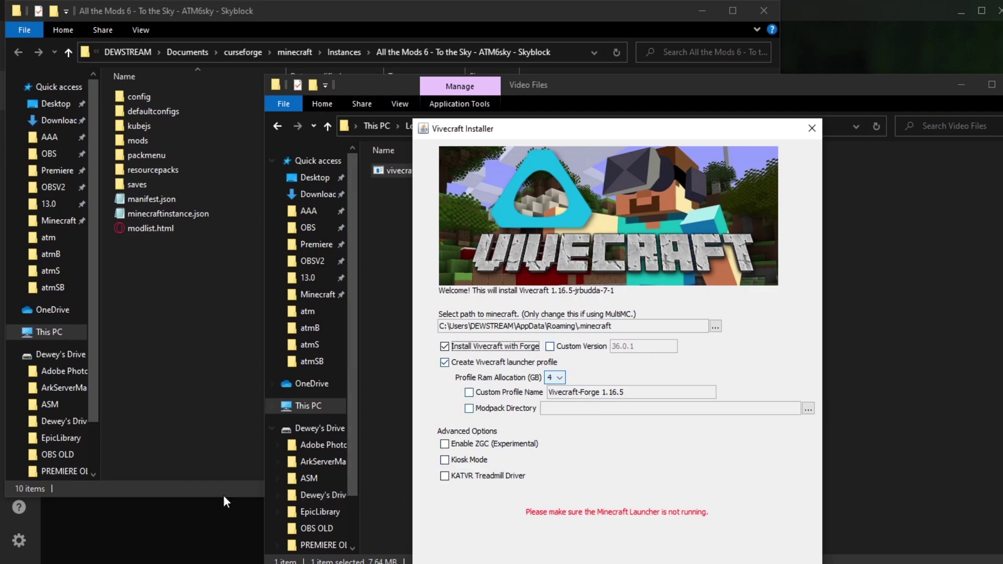
Check the modpack's Forge version in CurseForge and set the installer's custom Forge version to 36.1.2.
{"action": "left_click", "coordinate": [195, 521]}
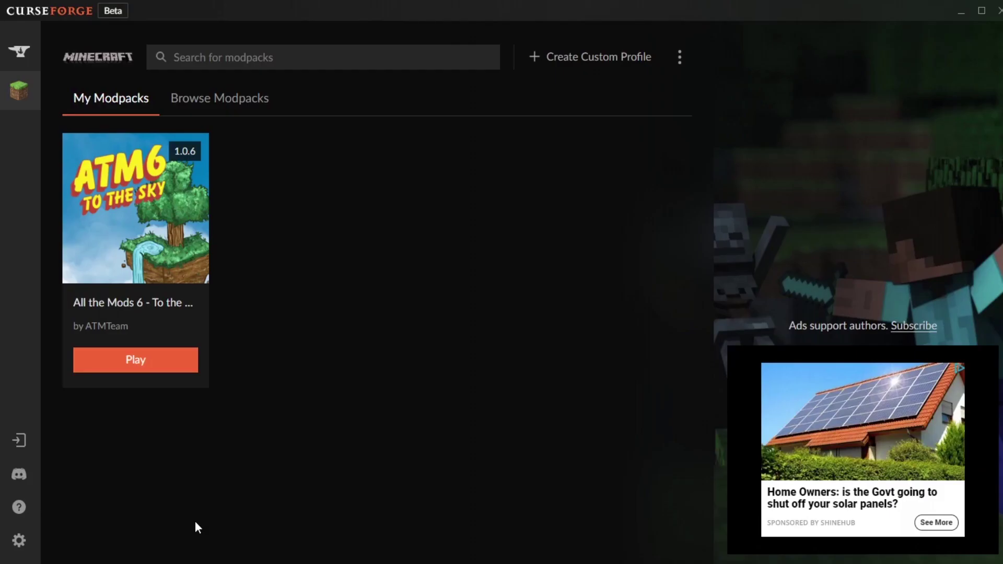
{"action": "left_click", "coordinate": [145, 243]}
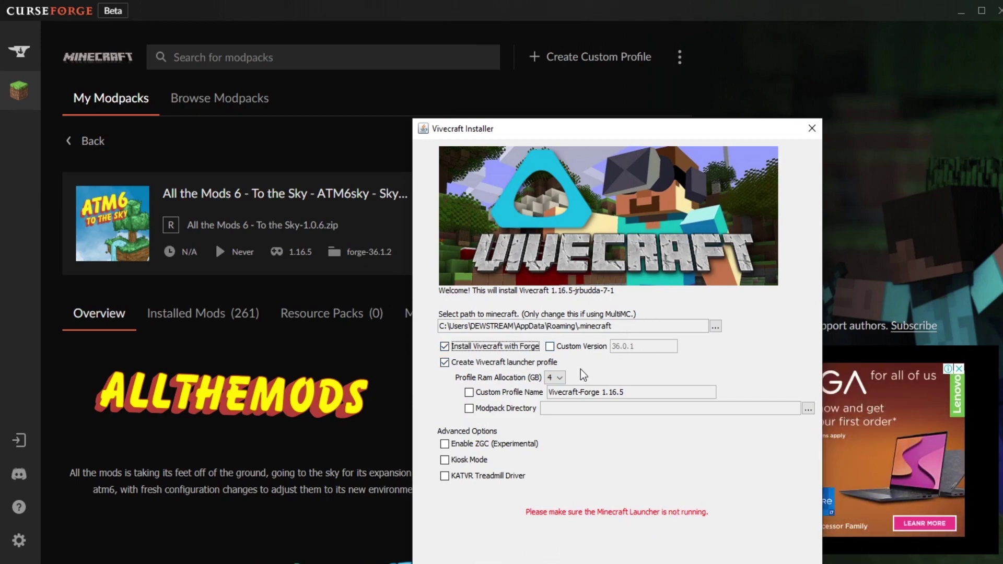
{"action": "left_click", "coordinate": [550, 347]}
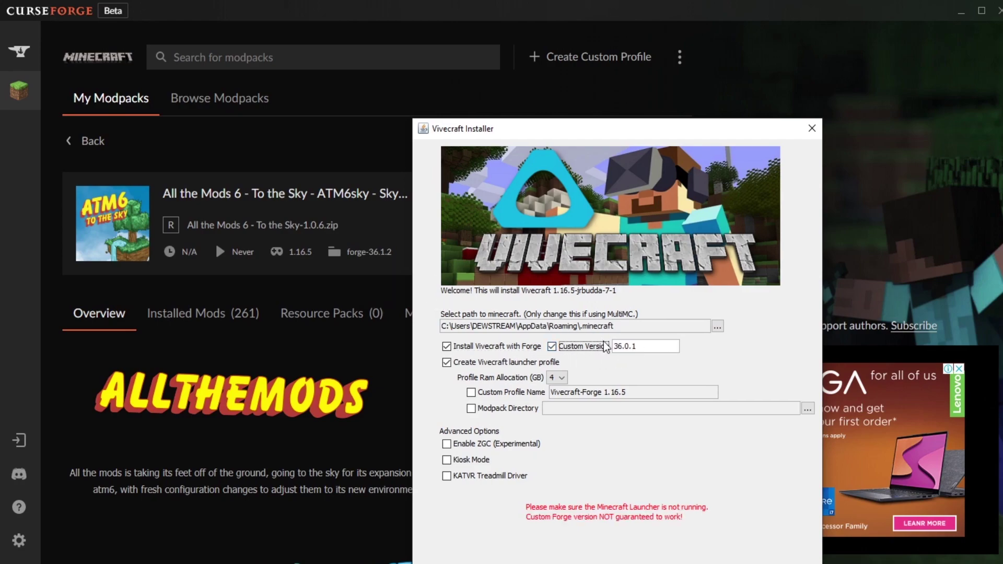
{"action": "key", "text": "Tab"}
{"action": "left_click", "coordinate": [661, 344]}
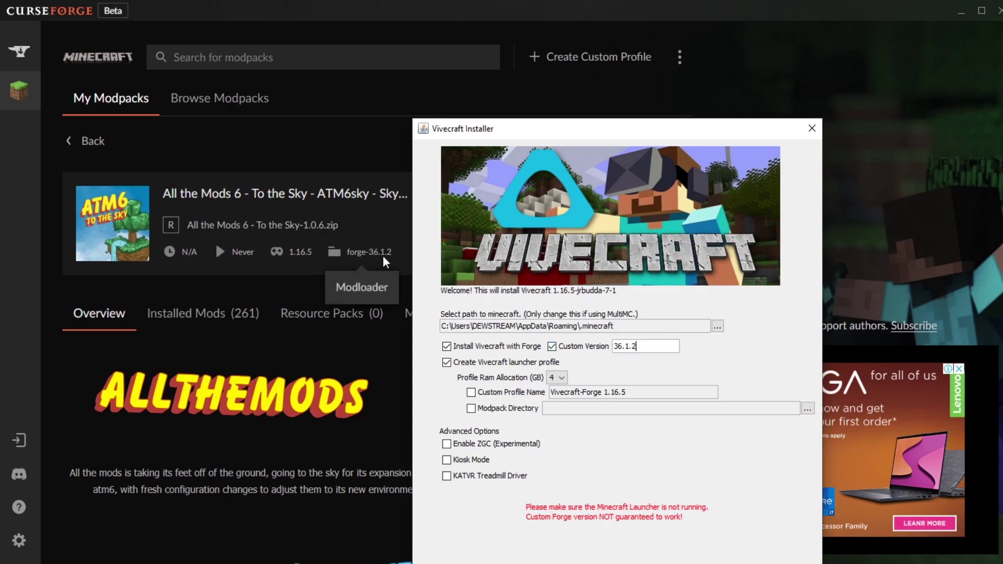
{"action": "left_click_drag", "start_coordinate": [611, 344], "coordinate": [651, 346]}
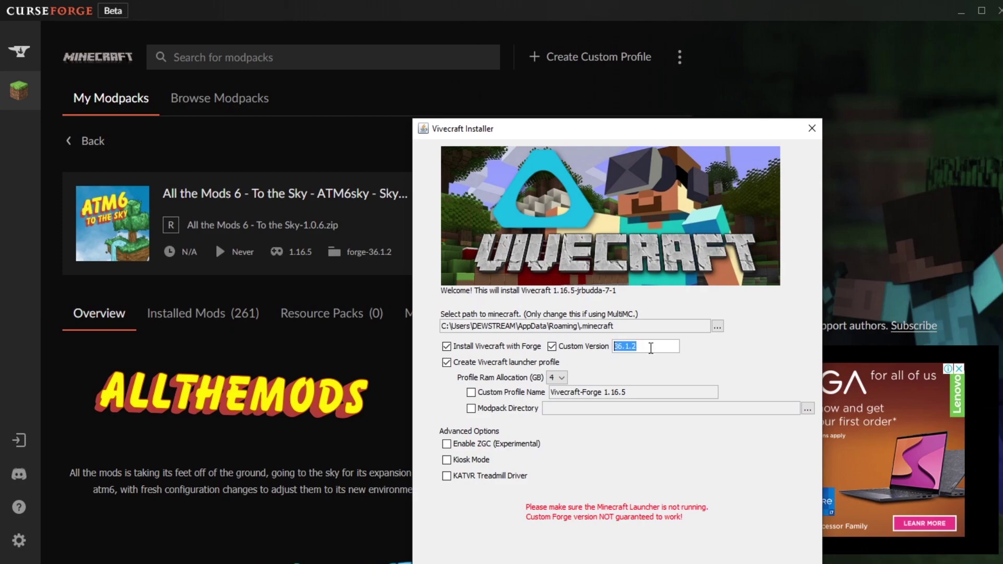
{"action": "left_click", "coordinate": [655, 346]}
Set the launcher profile's RAM allocation to 8 GB.
{"action": "left_click", "coordinate": [557, 377]}
{"action": "left_click", "coordinate": [557, 432]}
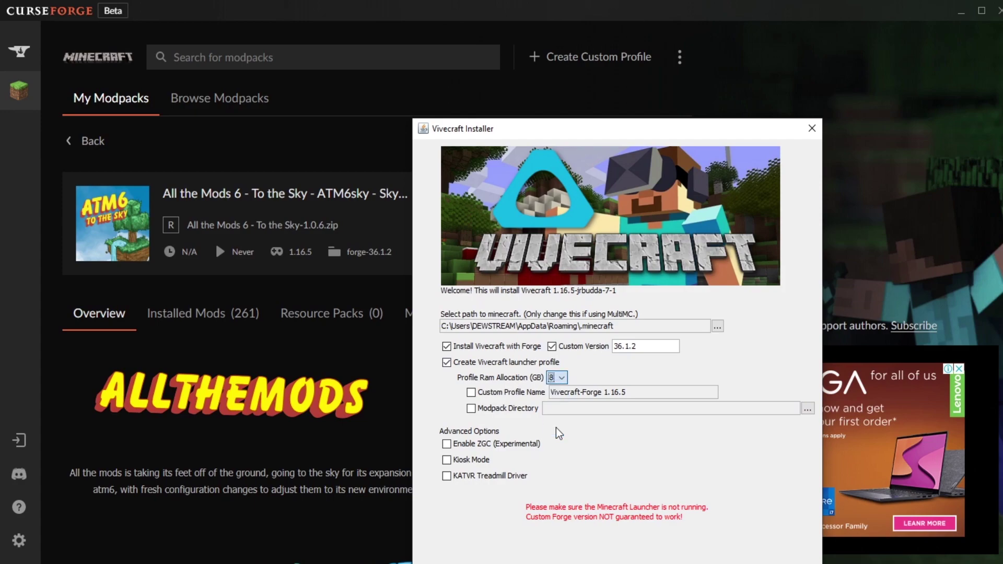
{"action": "left_click", "coordinate": [561, 377]}
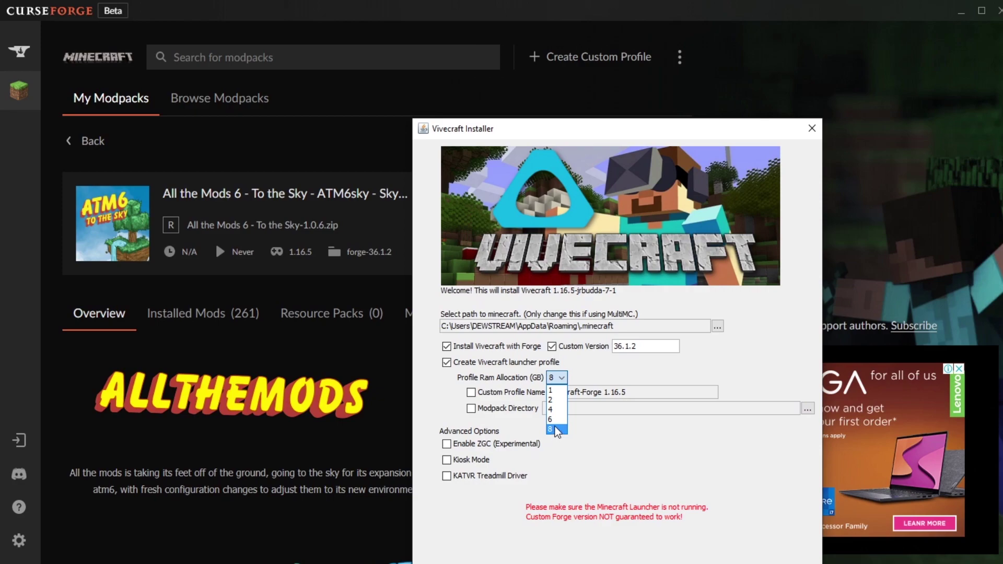
{"action": "left_click", "coordinate": [584, 374]}
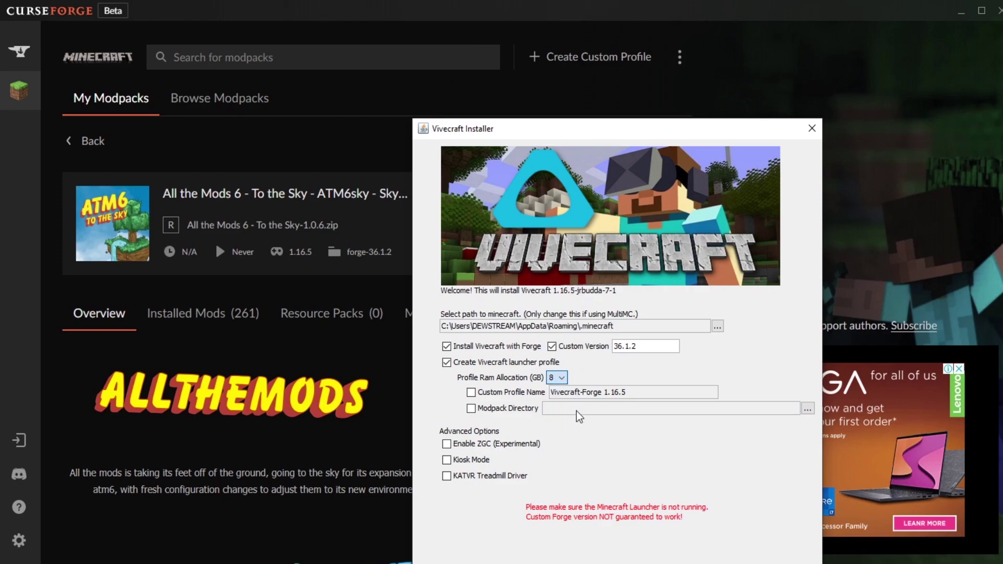
{"action": "left_click", "coordinate": [558, 377]}
{"action": "left_click", "coordinate": [611, 380]}
Enable a custom profile name and set it to Vive Tutorial.
{"action": "left_click", "coordinate": [498, 397]}
{"action": "left_click_drag", "start_coordinate": [639, 392], "coordinate": [544, 395]}
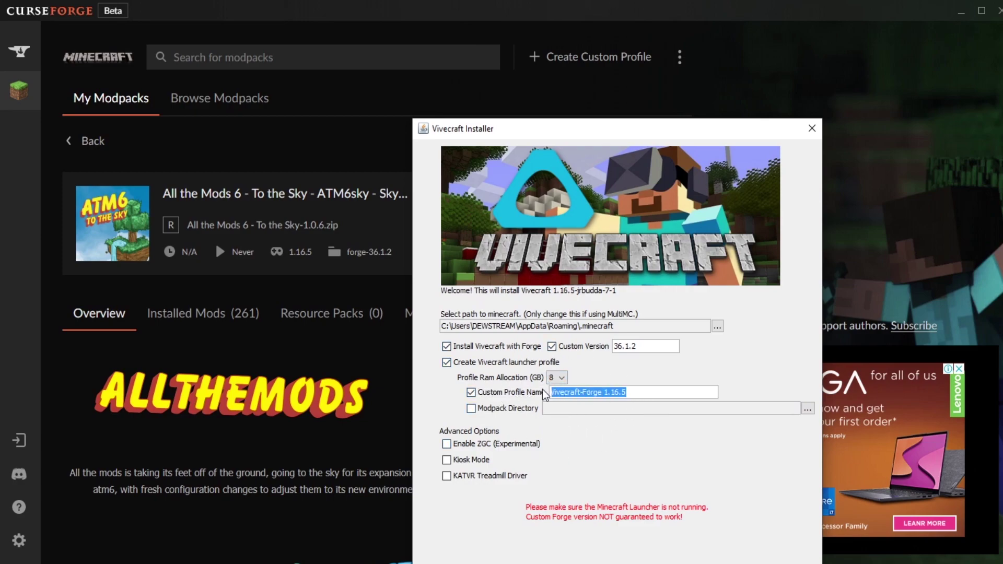
{"action": "type", "text": "Vive Tutoria"}
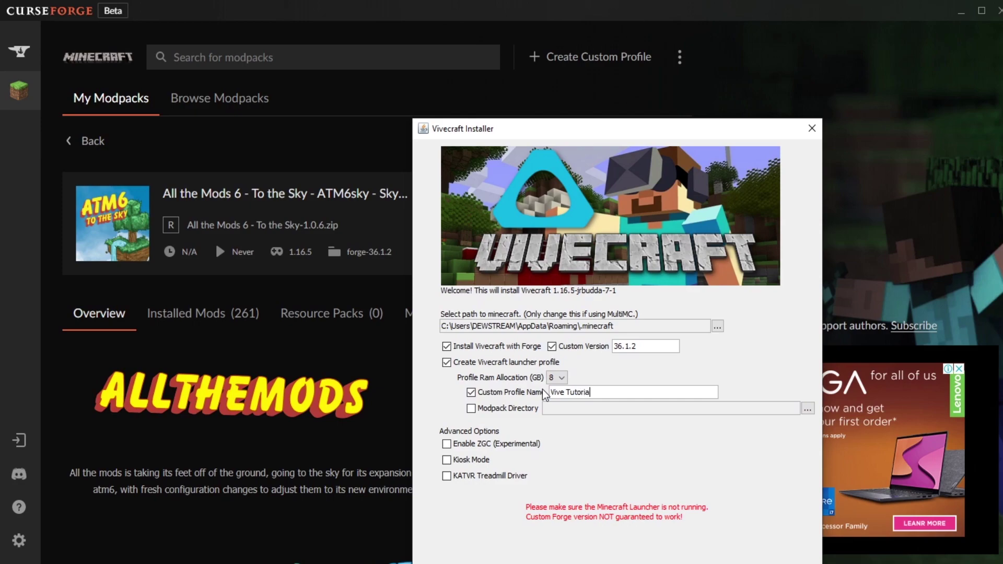
{"action": "type", "text": "l"}
Enable the modpack directory option and set it to the copied All the Mods 6 - To the Sky folder path.
{"action": "left_click", "coordinate": [489, 410]}
{"action": "left_click", "coordinate": [808, 410]}
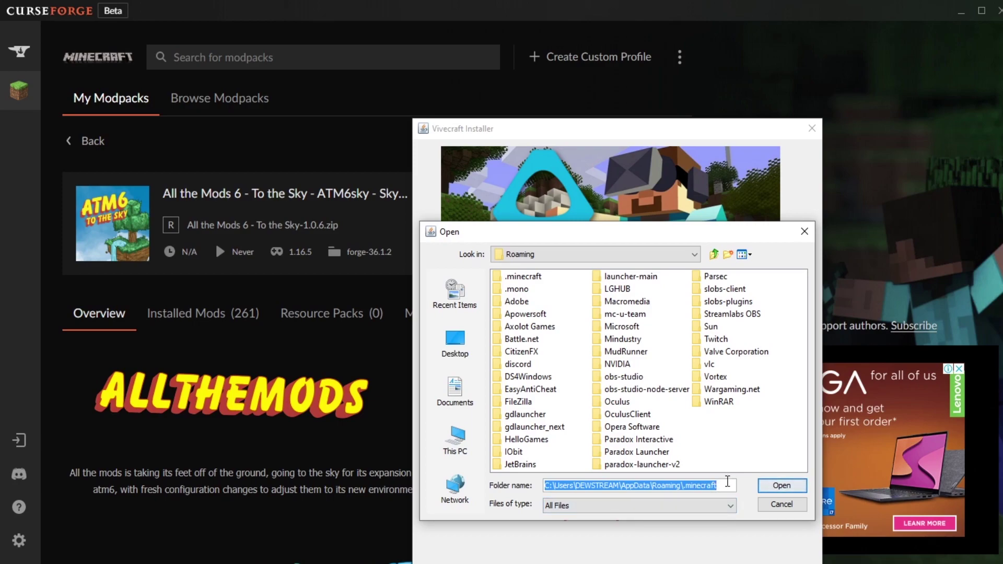
{"action": "key", "text": "ctrl+v"}
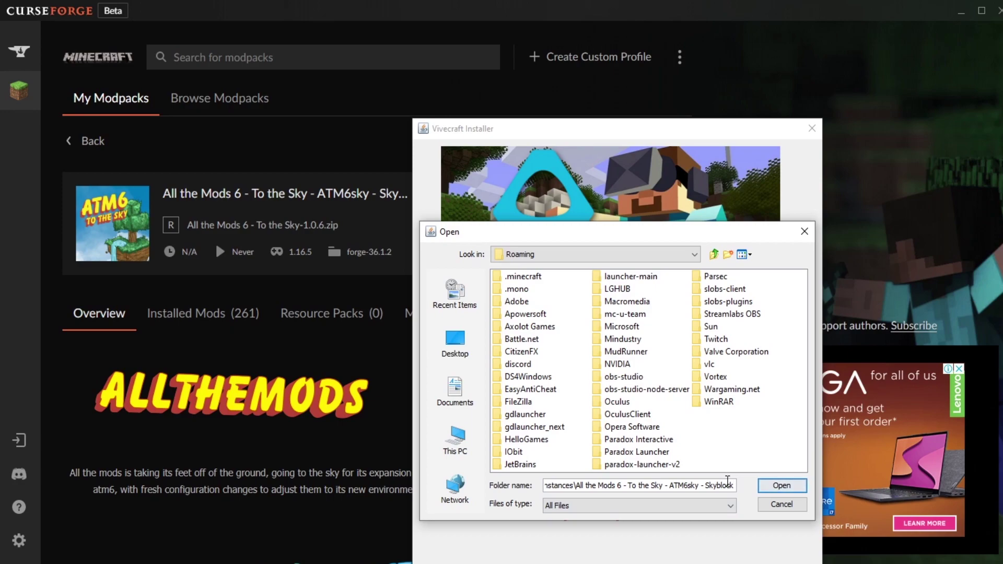
{"action": "left_click", "coordinate": [775, 488]}
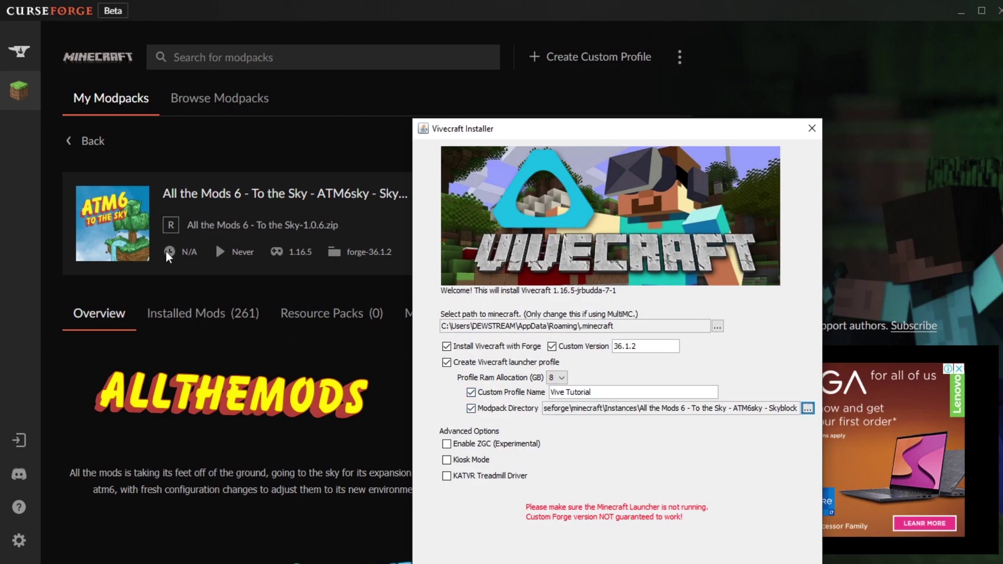
Reopen the modpack's folder from CurseForge and review the folder path used as the modpack directory.
{"action": "left_click", "coordinate": [93, 146]}
{"action": "right_click", "coordinate": [124, 224]}
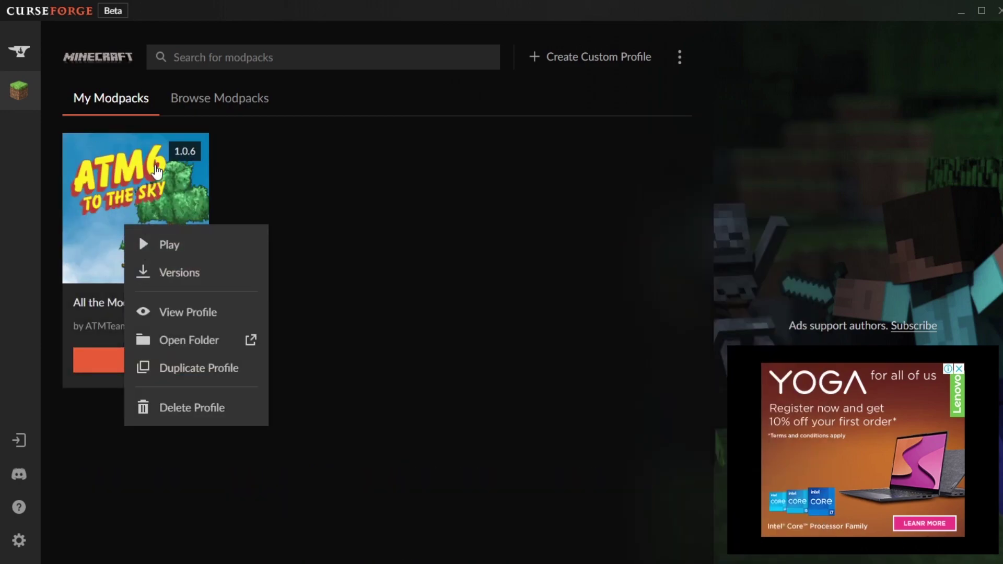
{"action": "left_click", "coordinate": [205, 347]}
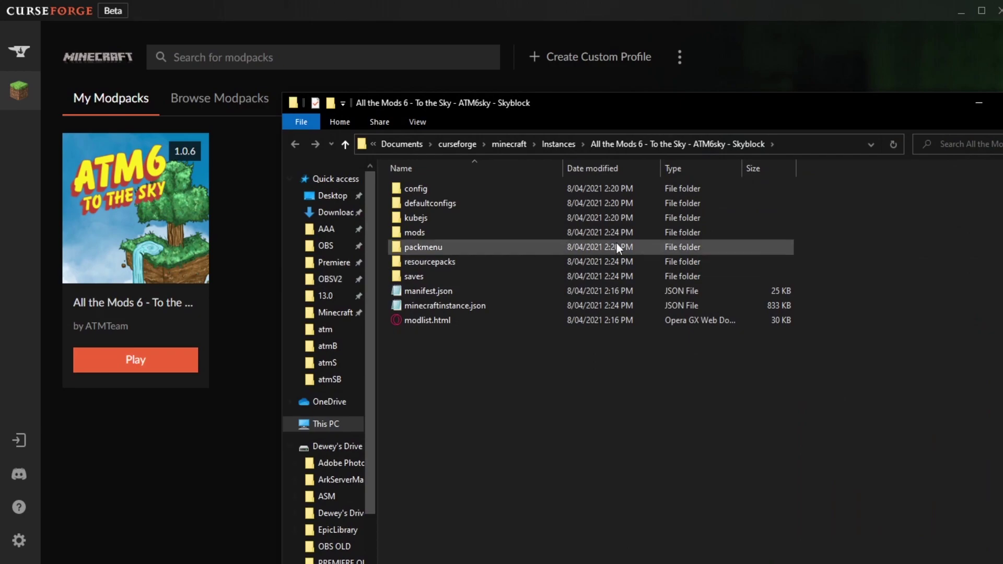
{"action": "left_click", "coordinate": [811, 153]}
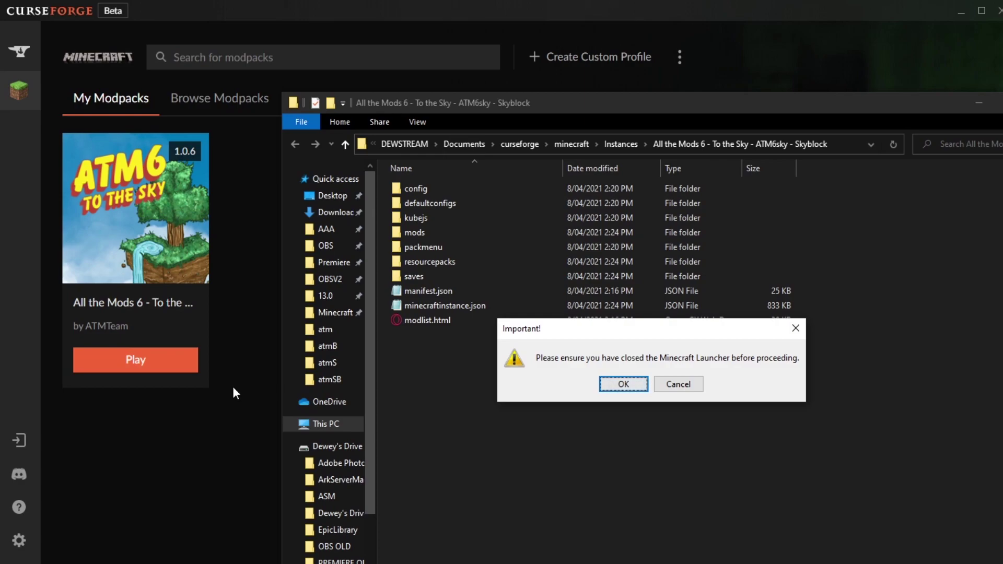
Install Vivecraft, confirming the Minecraft Launcher is closed, and switch to the Minecraft Launcher to find the Vive Tutorial profile.
{"action": "left_click", "coordinate": [617, 389]}
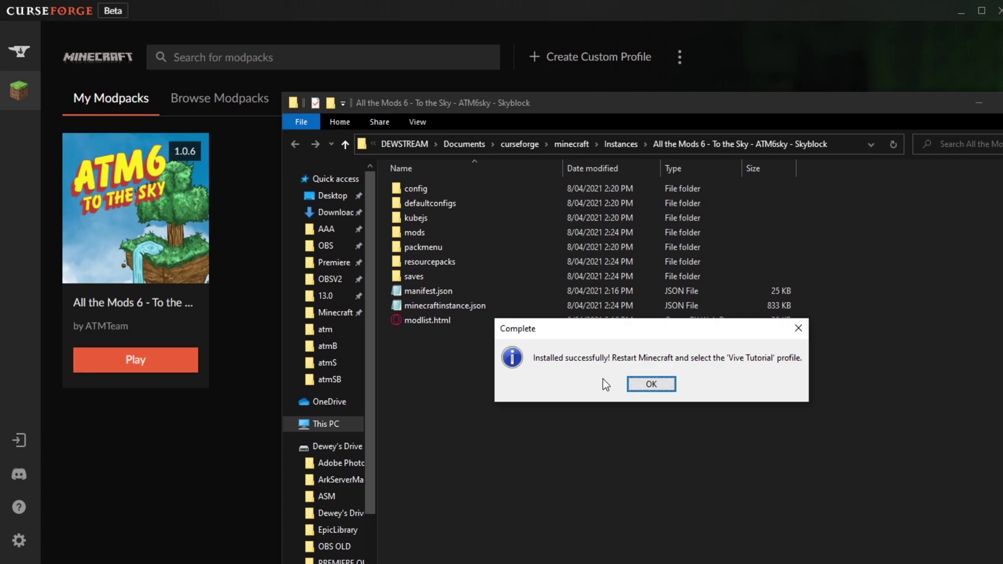
{"action": "left_click", "coordinate": [648, 386]}
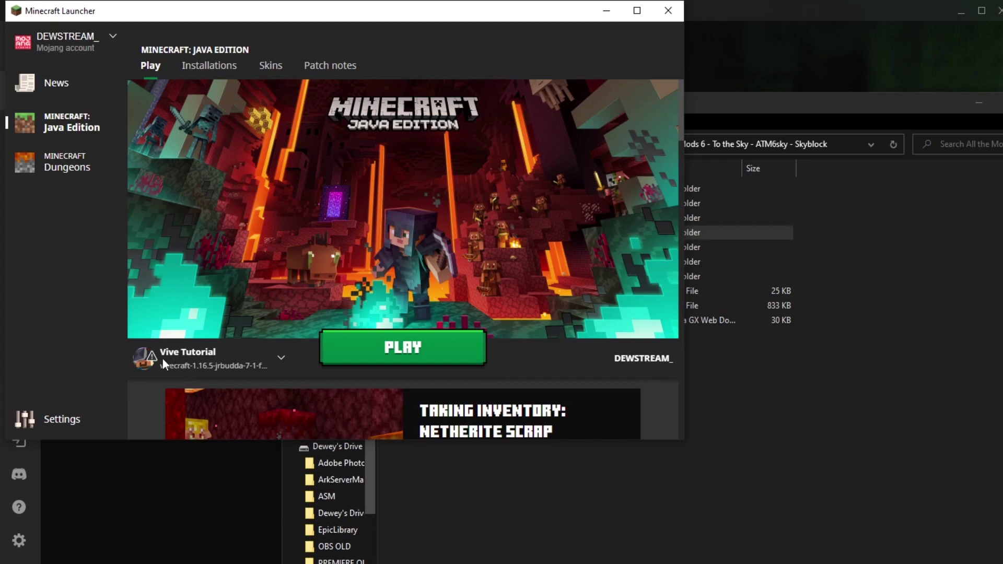
{"action": "mouse_move", "coordinate": [174, 357]}
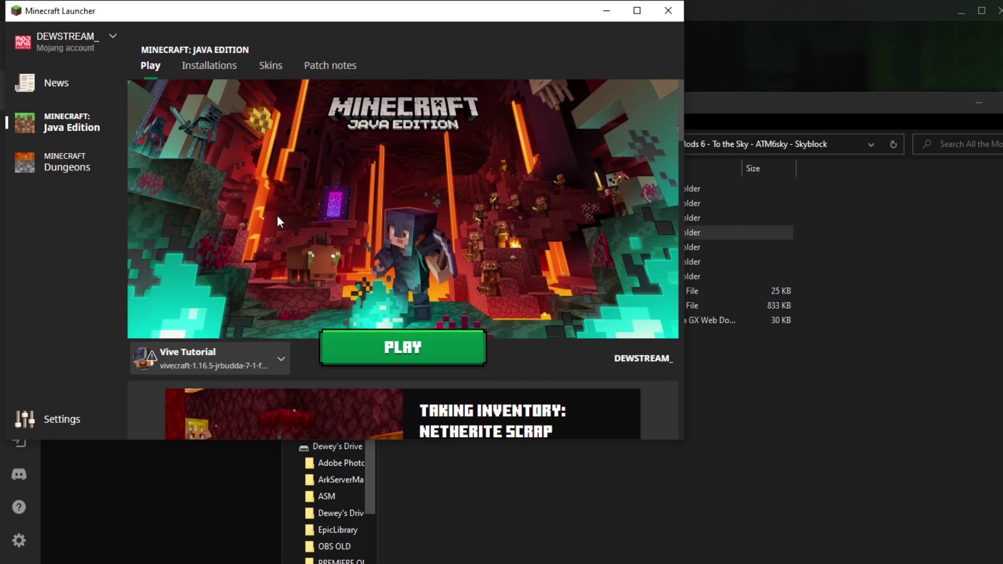
Open the Vive Tutorial installation's game folder from the launcher and check that it is the modpack's folder.
{"action": "left_click", "coordinate": [211, 70]}
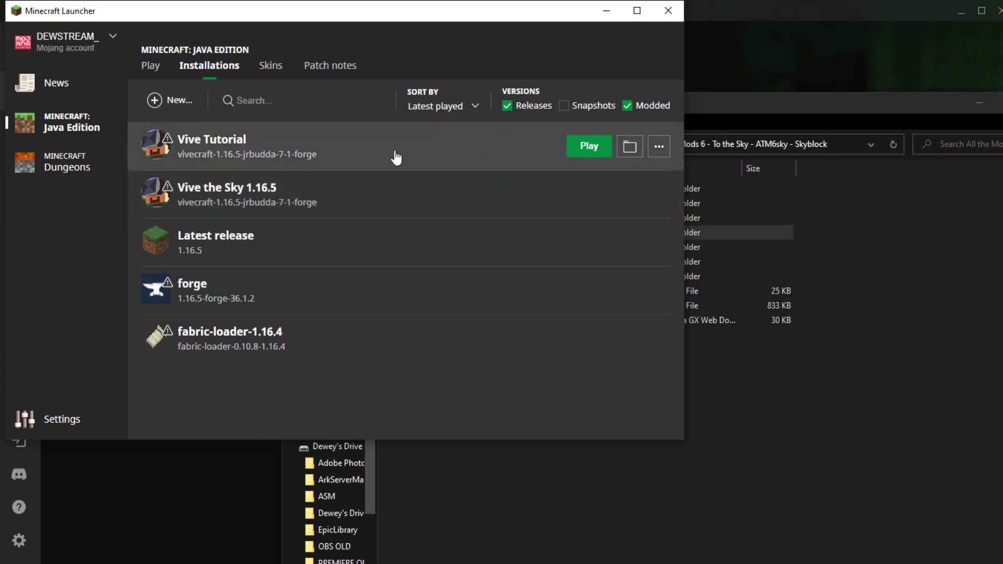
{"action": "left_click", "coordinate": [630, 149]}
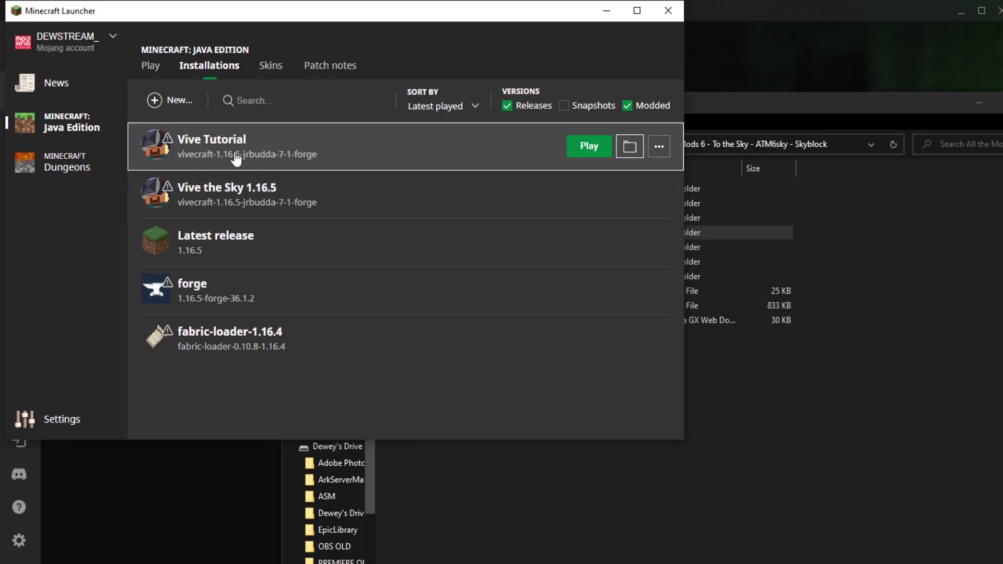
{"action": "left_click", "coordinate": [629, 147]}
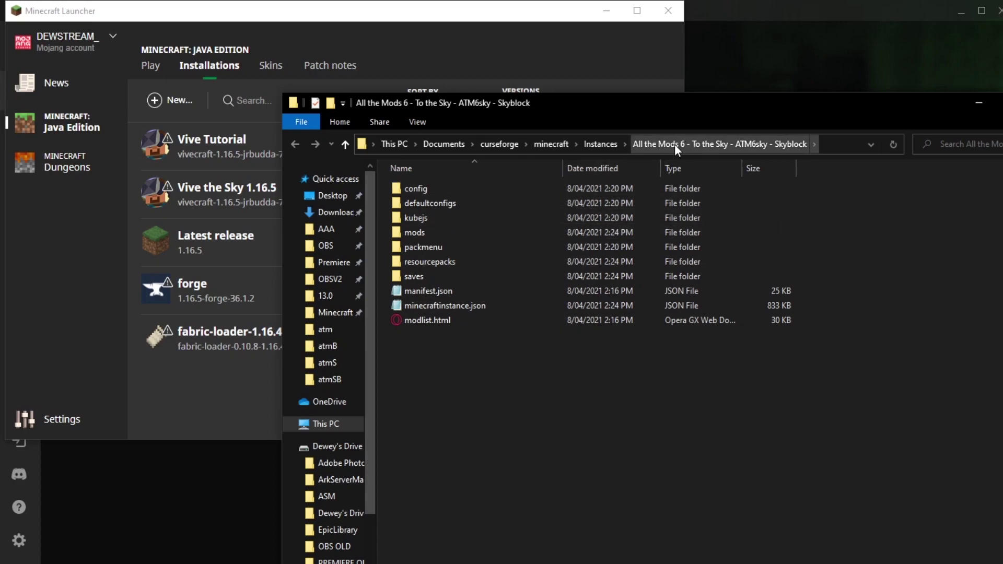
{"action": "left_click", "coordinate": [562, 45]}
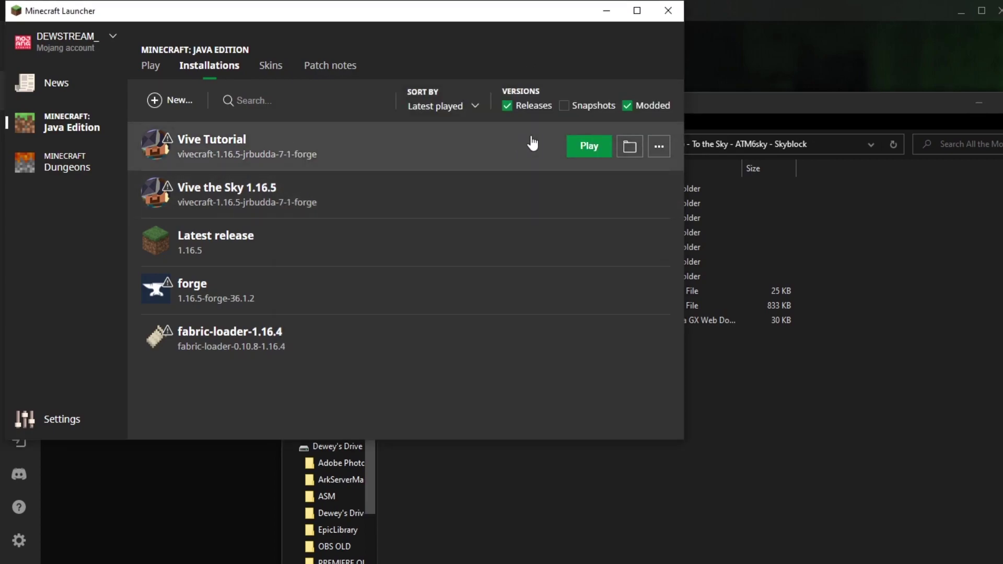
Select the Vive Tutorial profile as the Java Edition installation to play.
{"action": "left_click", "coordinate": [150, 65]}
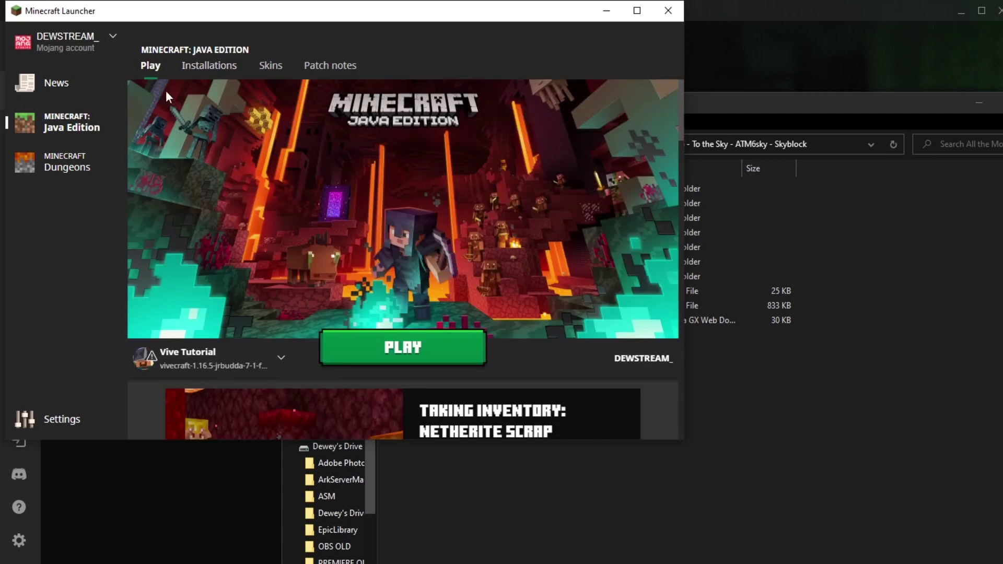
{"action": "left_click", "coordinate": [281, 357]}
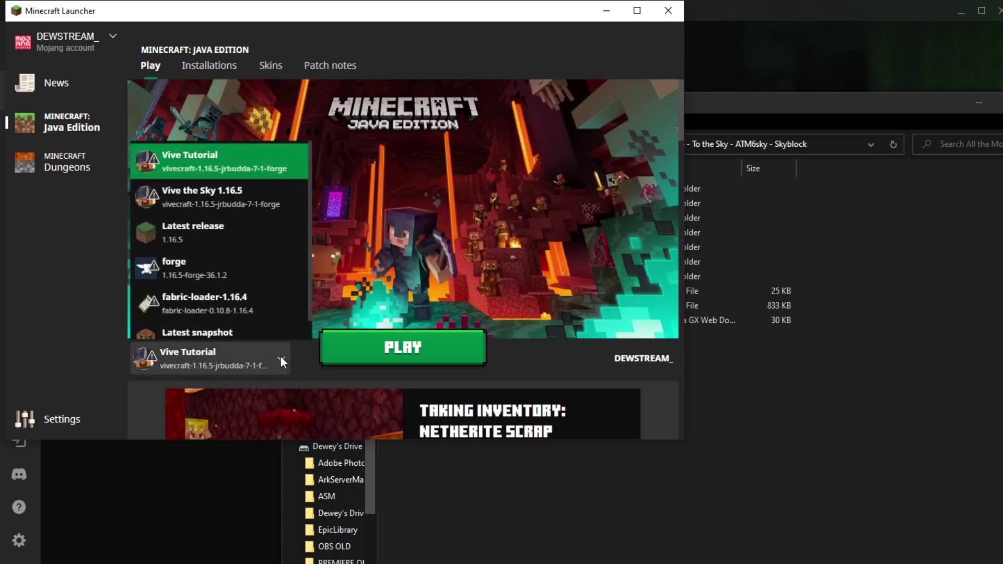
{"action": "left_click", "coordinate": [204, 163]}
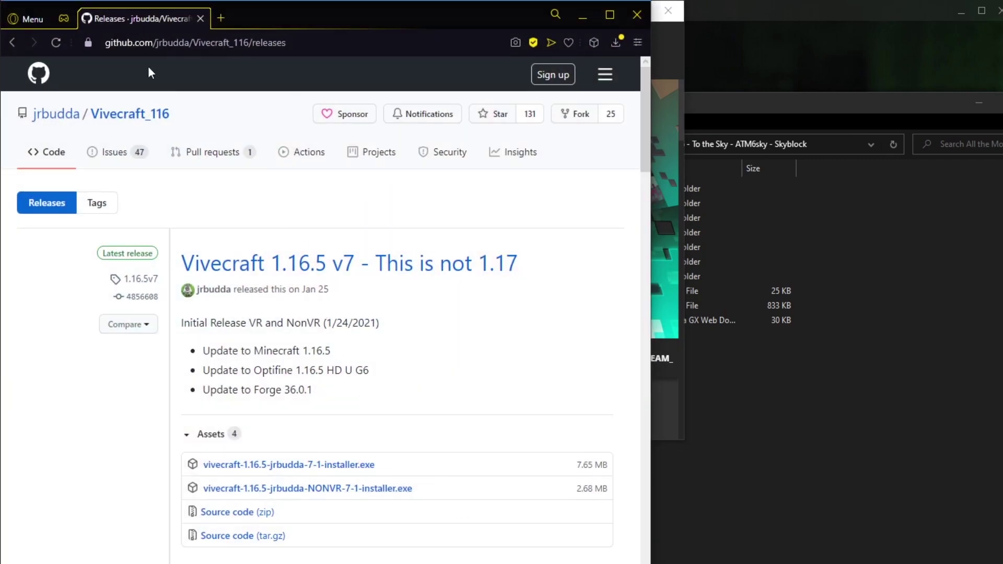
Go back to the Vivecraft downloads page in the browser and review the SteamVR and compatible headset requirements.
{"action": "left_click", "coordinate": [13, 43]}
{"action": "scroll", "coordinate": [195, 318], "scroll_direction": "up", "scroll_amount": 8}
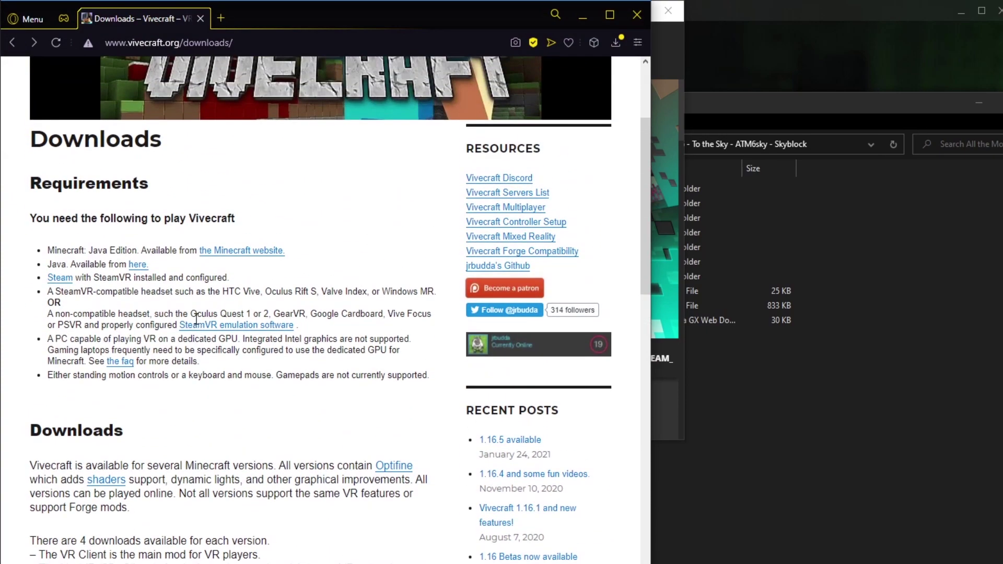
{"action": "scroll", "coordinate": [195, 318], "scroll_direction": "up", "scroll_amount": 1}
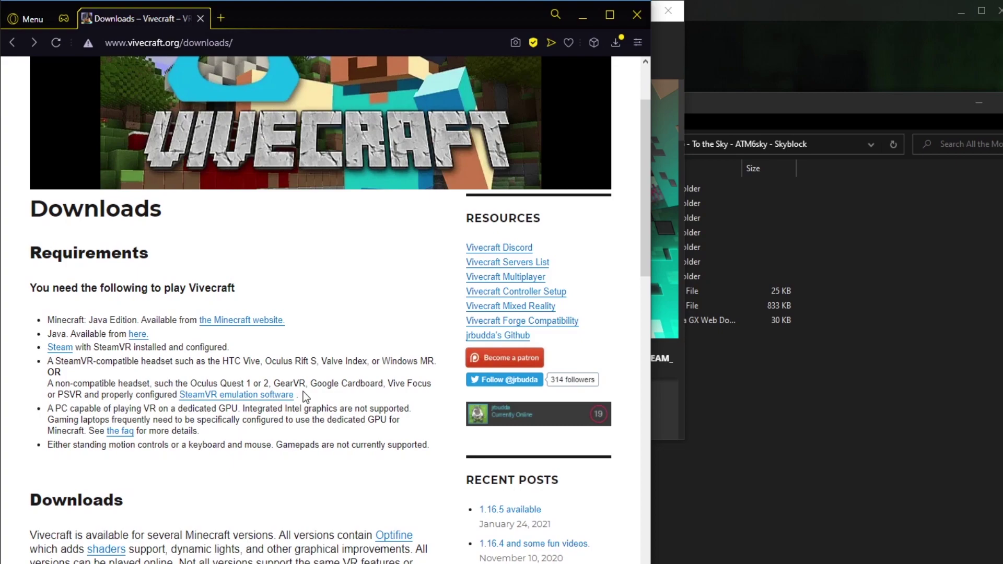
{"action": "left_click_drag", "start_coordinate": [316, 360], "coordinate": [268, 362]}
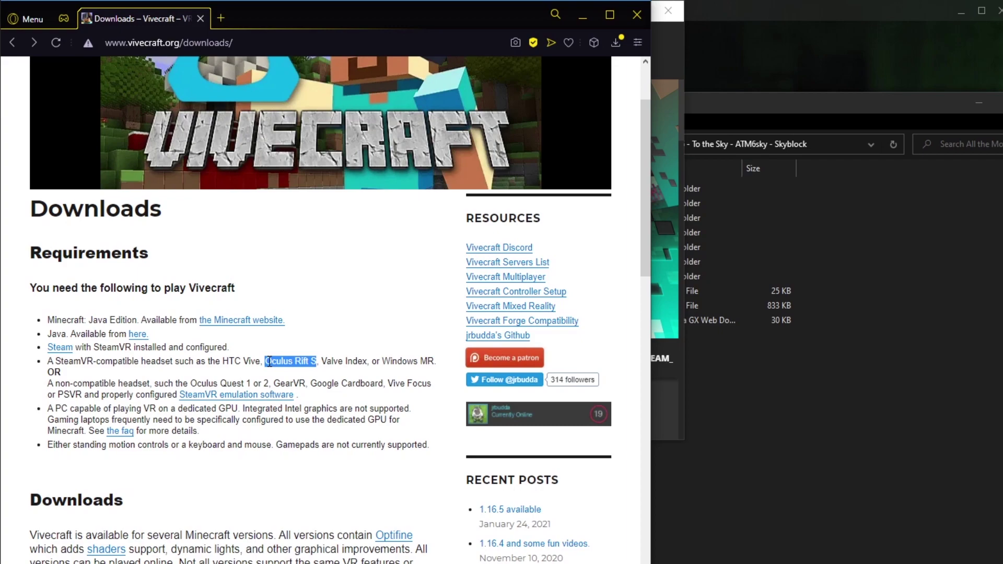
{"action": "left_click", "coordinate": [269, 362]}
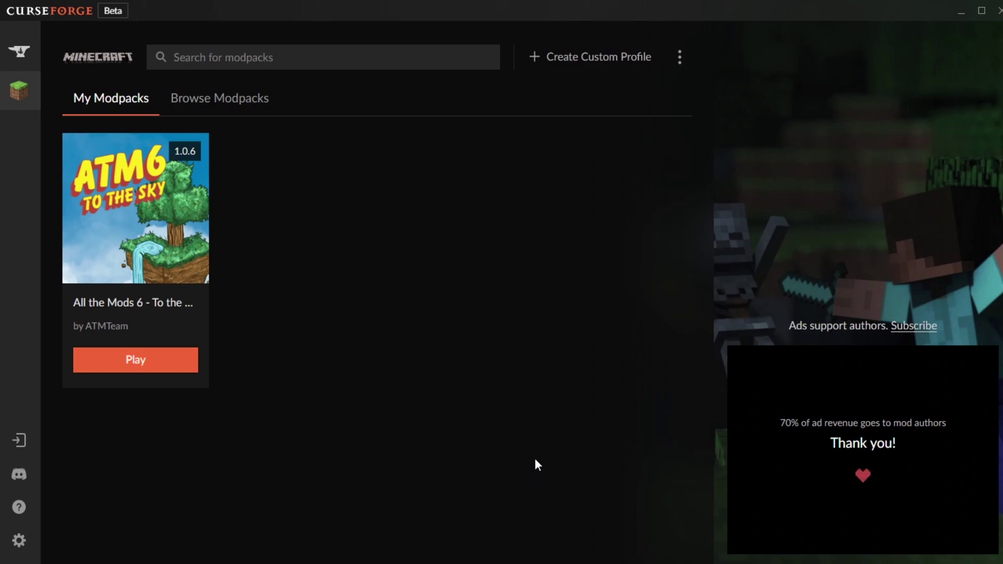
Open the All the Mods 6 - To the Sky modpack folder from CurseForge and go into its config folder.
{"action": "right_click", "coordinate": [148, 260]}
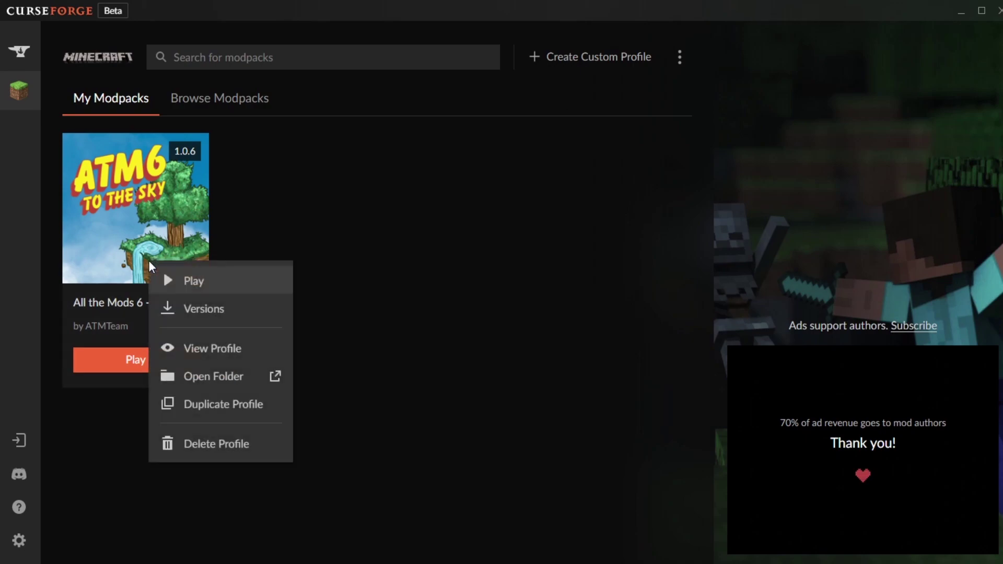
{"action": "left_click", "coordinate": [221, 377]}
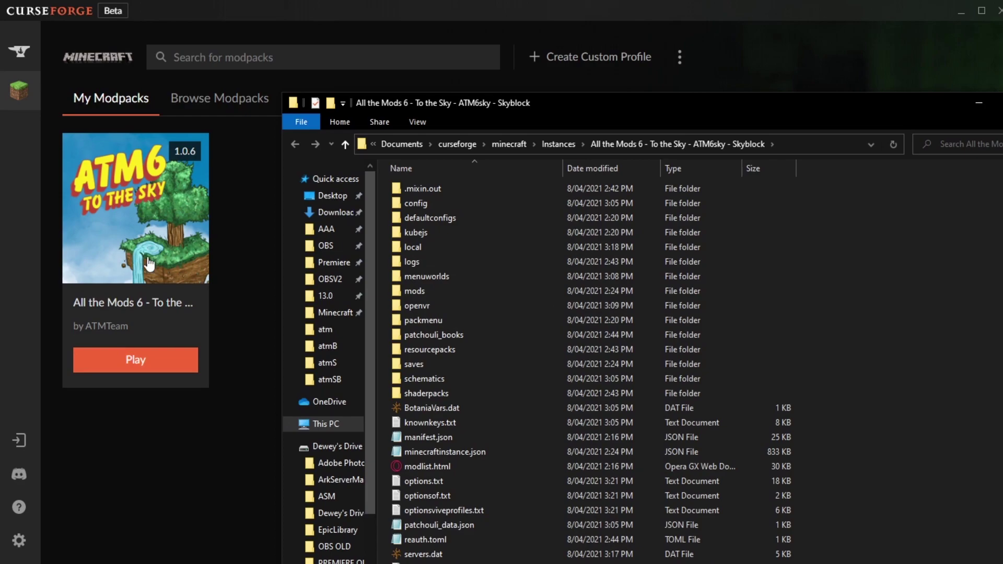
{"action": "double_click", "coordinate": [415, 206]}
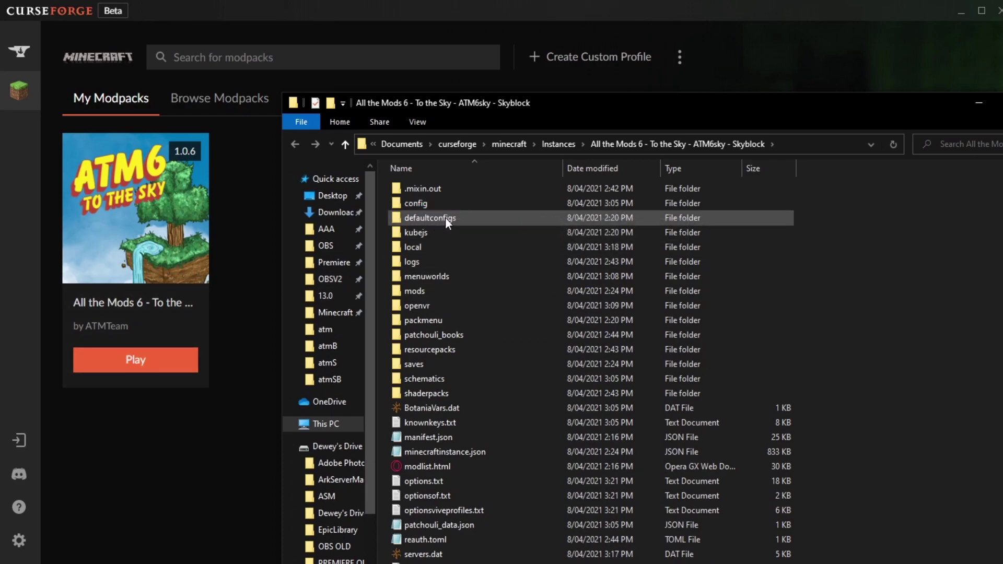
{"action": "double_click", "coordinate": [416, 204]}
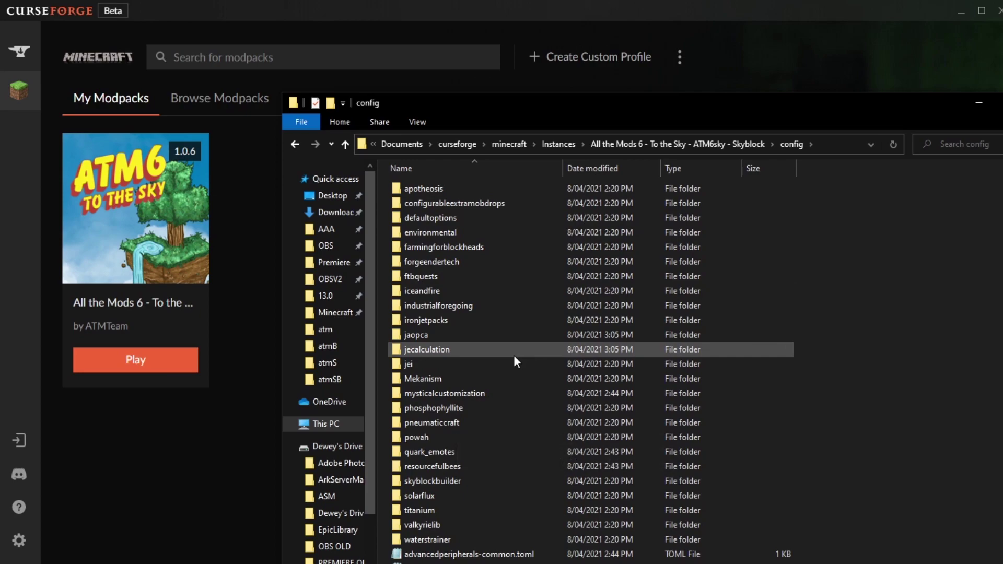
Remove "minecraft:overworld" from skyRenderingEnabled in astralsorcery-client.toml, leaving the brackets empty, and save and close the file.
{"action": "scroll", "coordinate": [513, 355], "scroll_direction": "down", "scroll_amount": 7}
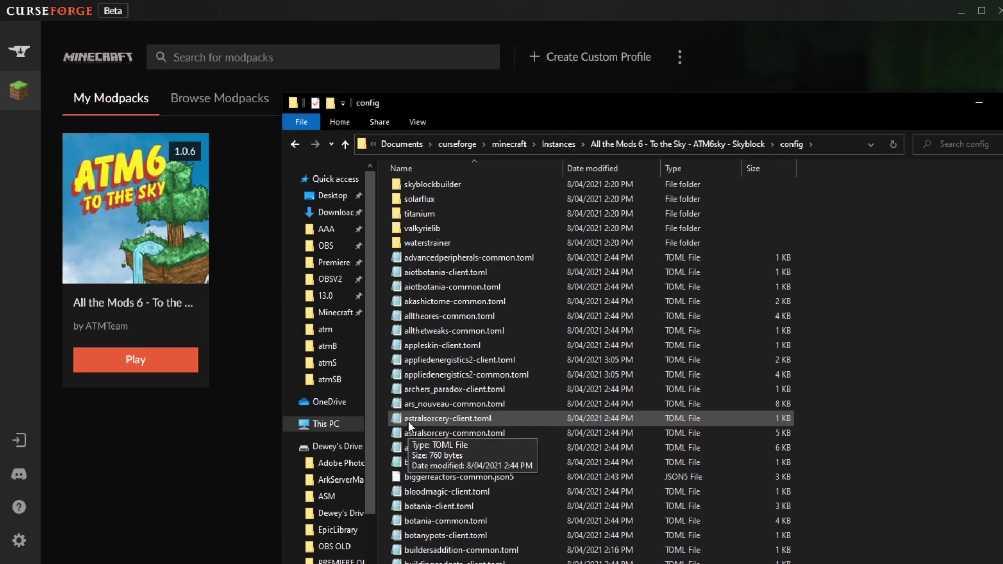
{"action": "double_click", "coordinate": [465, 420]}
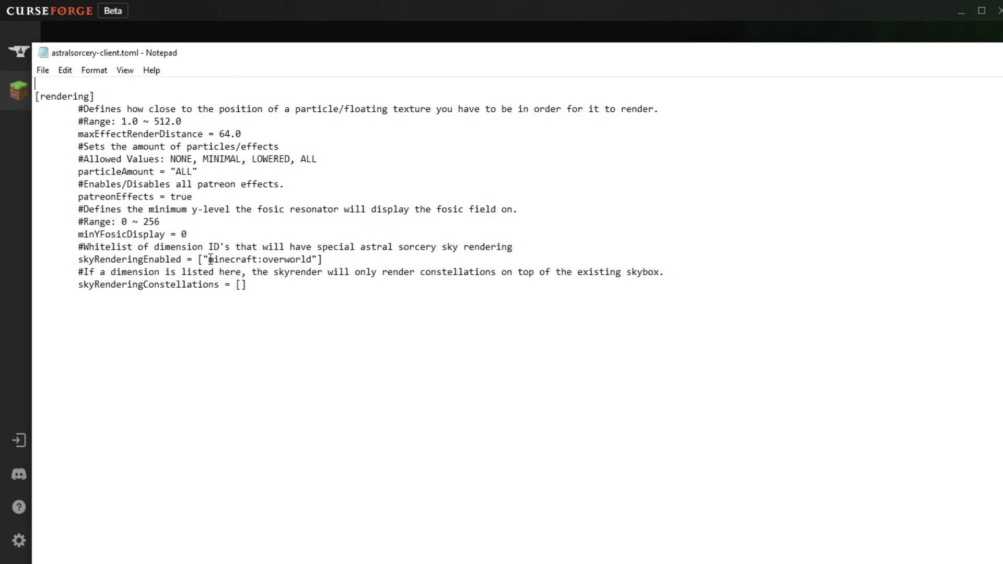
{"action": "left_click_drag", "start_coordinate": [203, 259], "coordinate": [317, 259]}
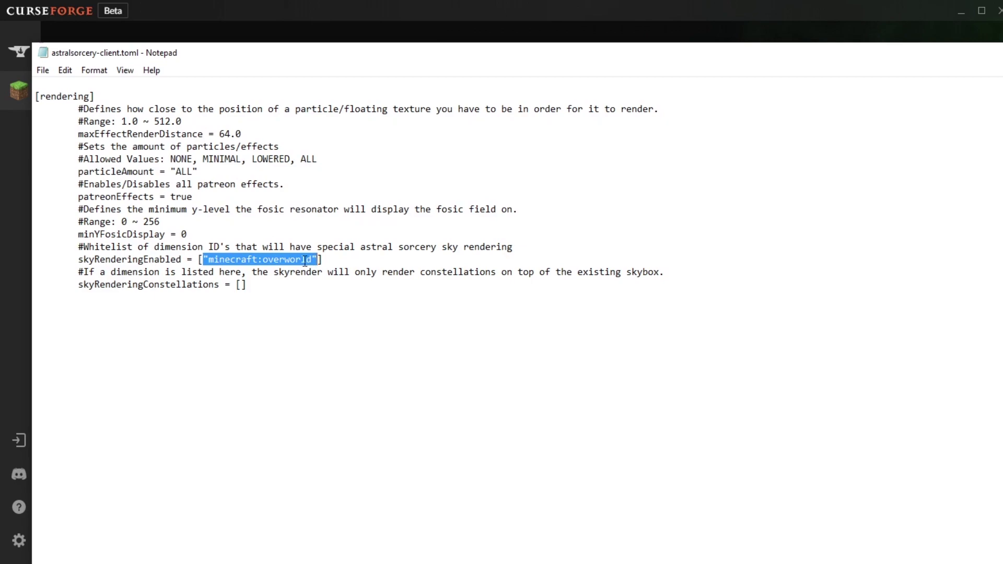
{"action": "key", "text": "Delete"}
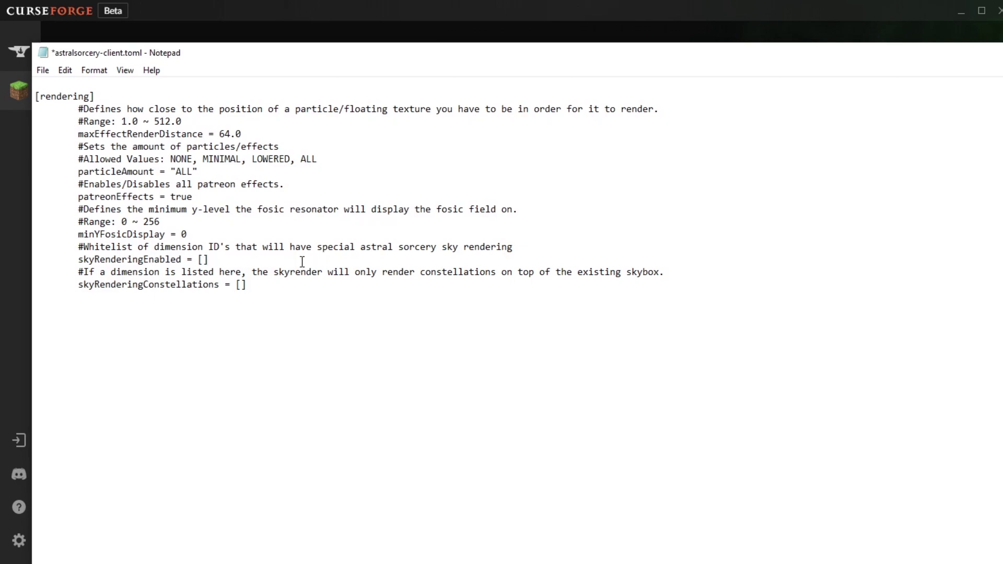
{"action": "left_click", "coordinate": [279, 248]}
{"action": "key", "text": "ctrl+s"}
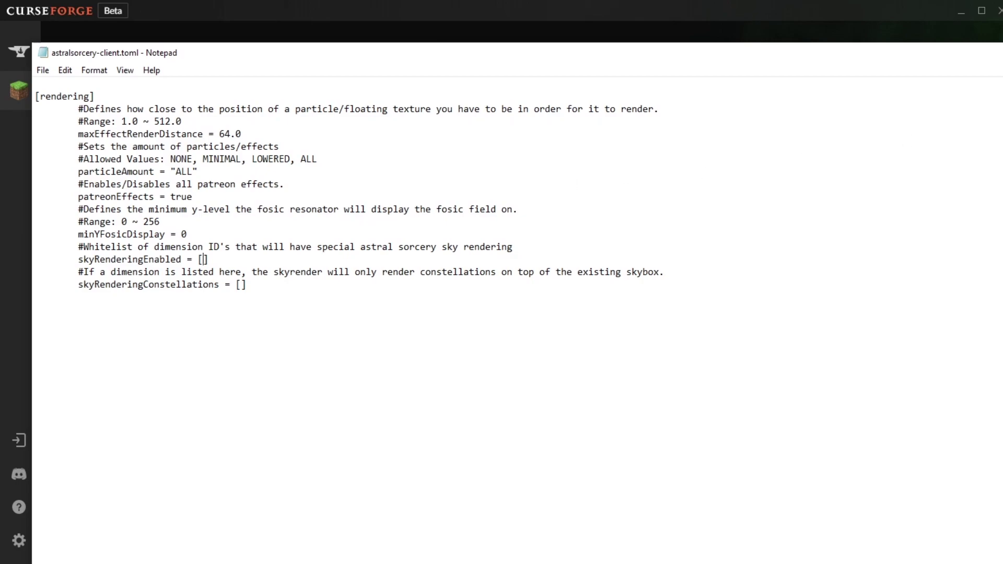
{"action": "key", "text": "alt+F4"}
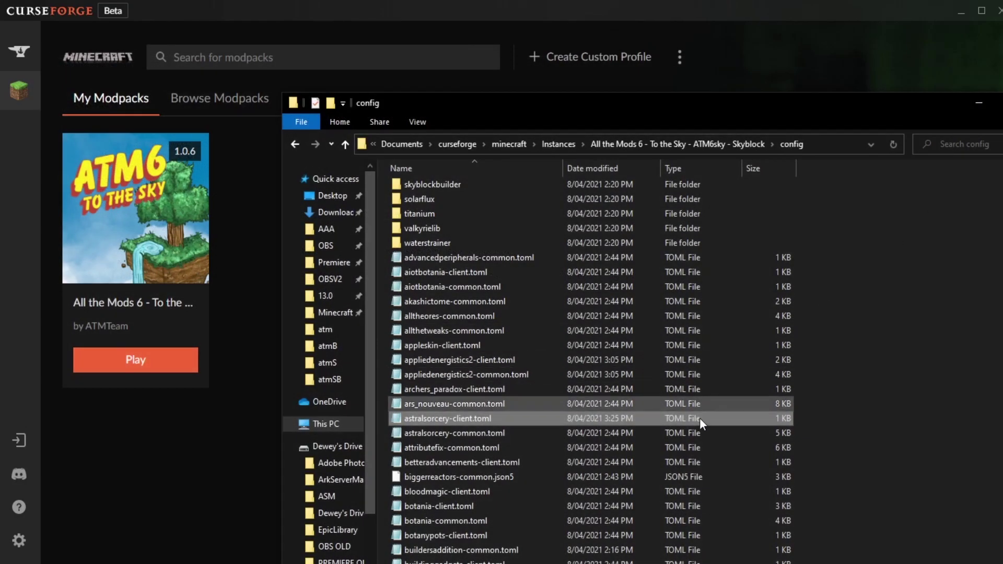
Set rendering shaders and the fancySkybox enabled option to false in botania-client.toml, then save and close the file.
{"action": "double_click", "coordinate": [443, 509]}
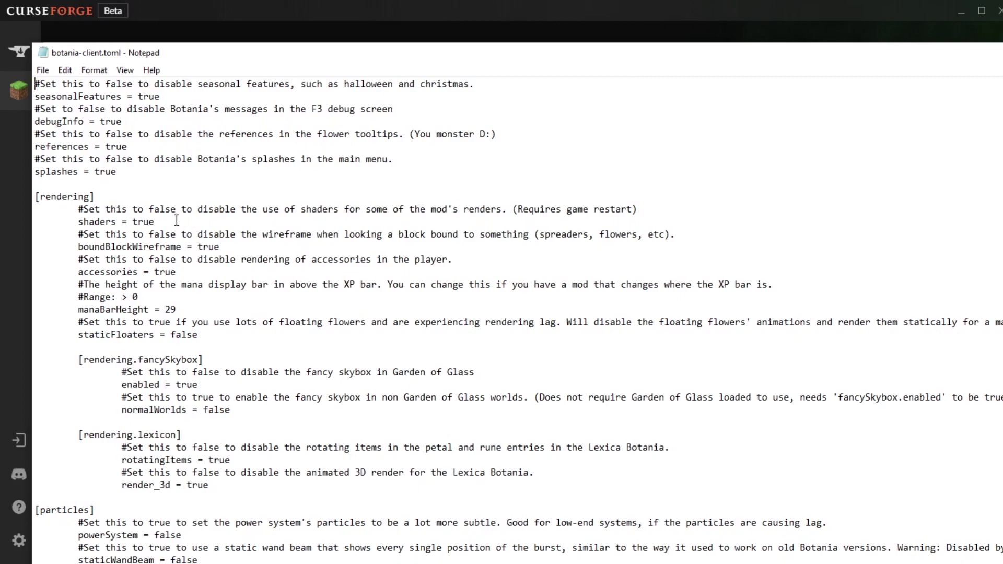
{"action": "left_click_drag", "start_coordinate": [156, 221], "coordinate": [134, 221]}
{"action": "type", "text": "false"}
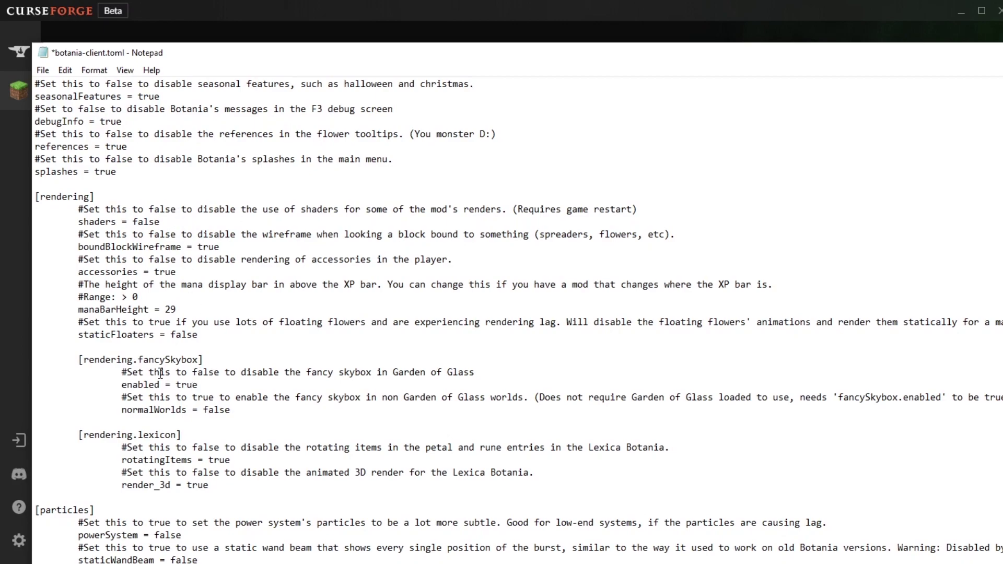
{"action": "left_click_drag", "start_coordinate": [202, 385], "coordinate": [178, 387]}
{"action": "type", "text": "false"}
{"action": "double_click", "coordinate": [251, 415]}
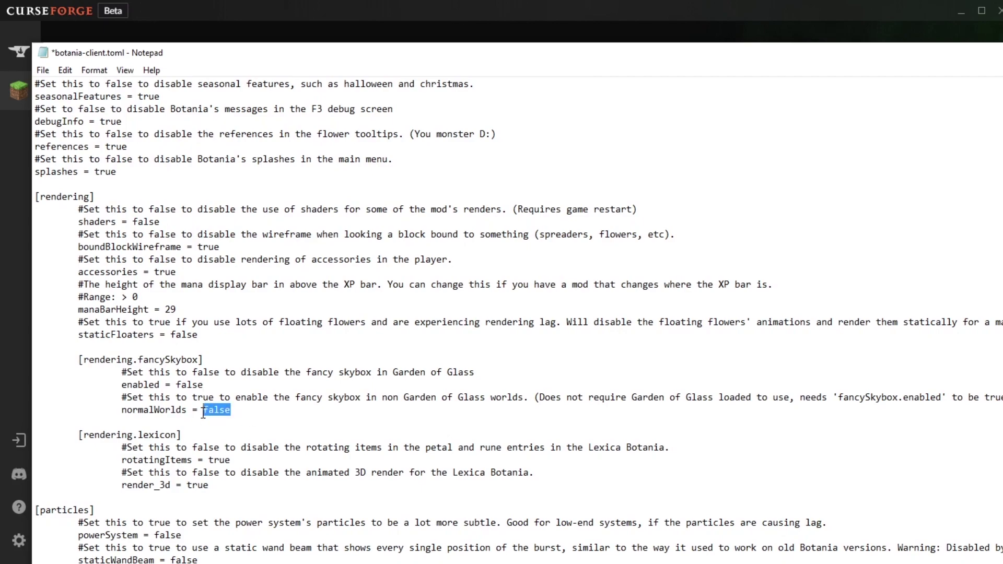
{"action": "left_click", "coordinate": [308, 409]}
{"action": "key", "text": "ctrl+s"}
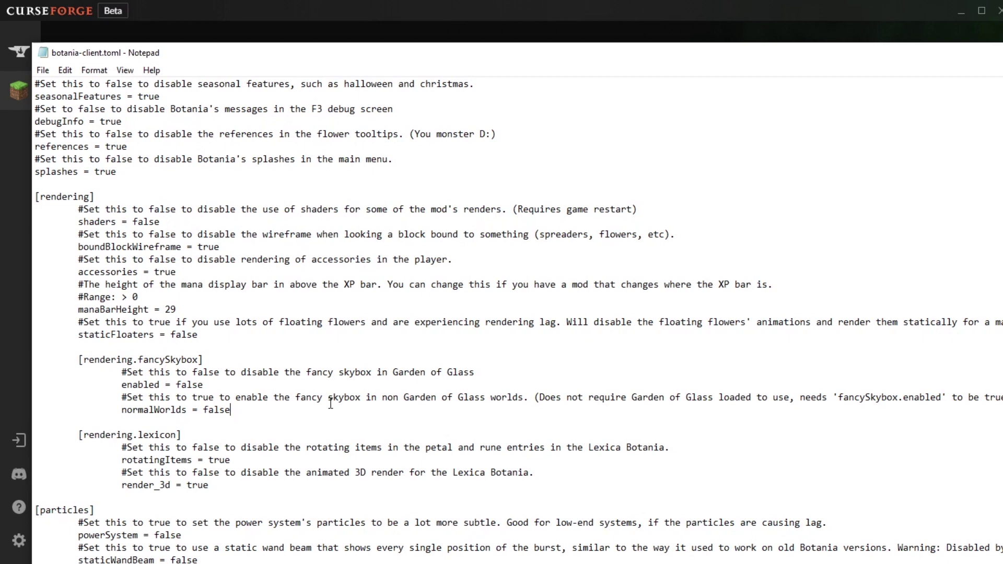
{"action": "key", "text": "alt+F4"}
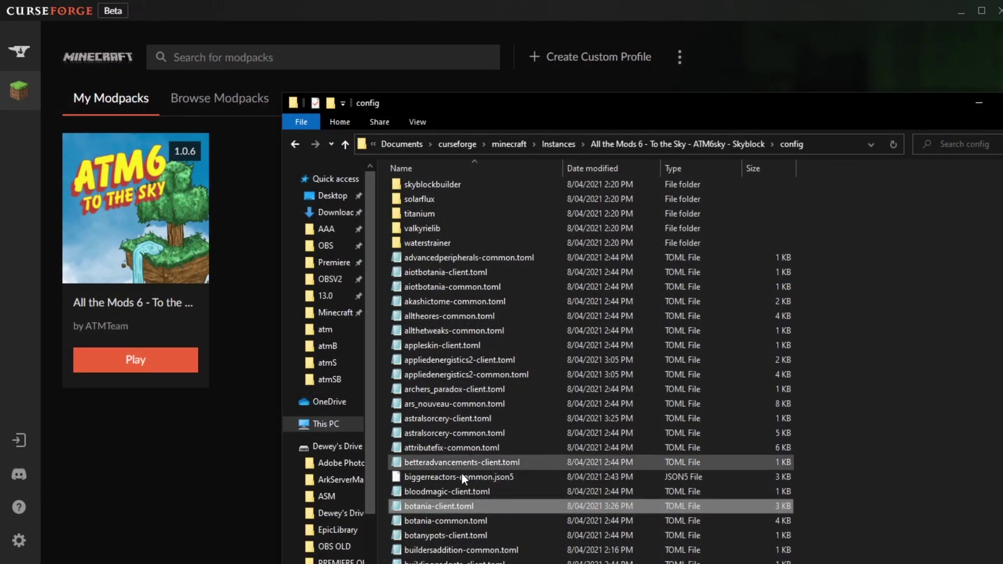
Reopen the edited client config files to check the saved settings, then return to the Minecraft Launcher.
{"action": "double_click", "coordinate": [443, 505]}
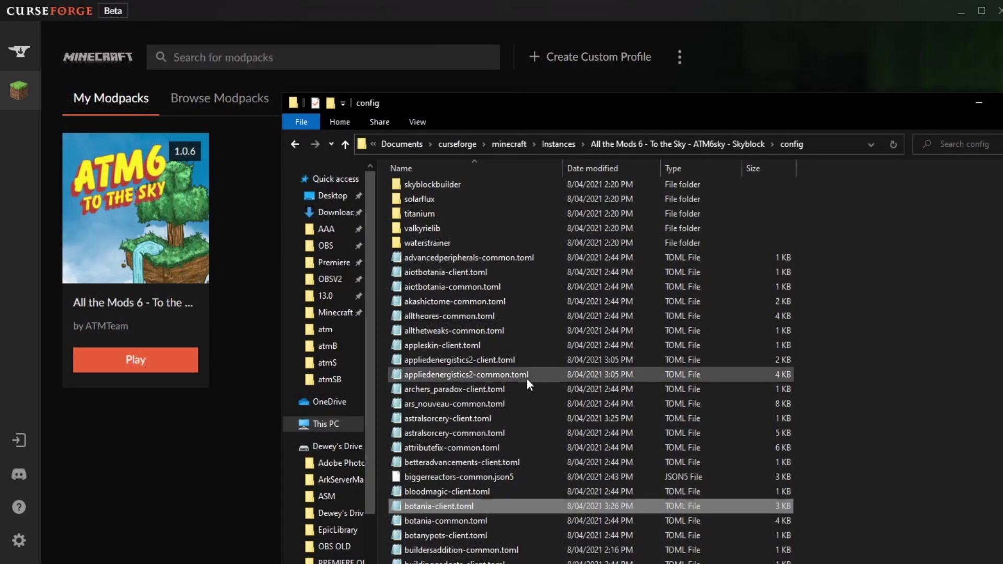
{"action": "double_click", "coordinate": [444, 424]}
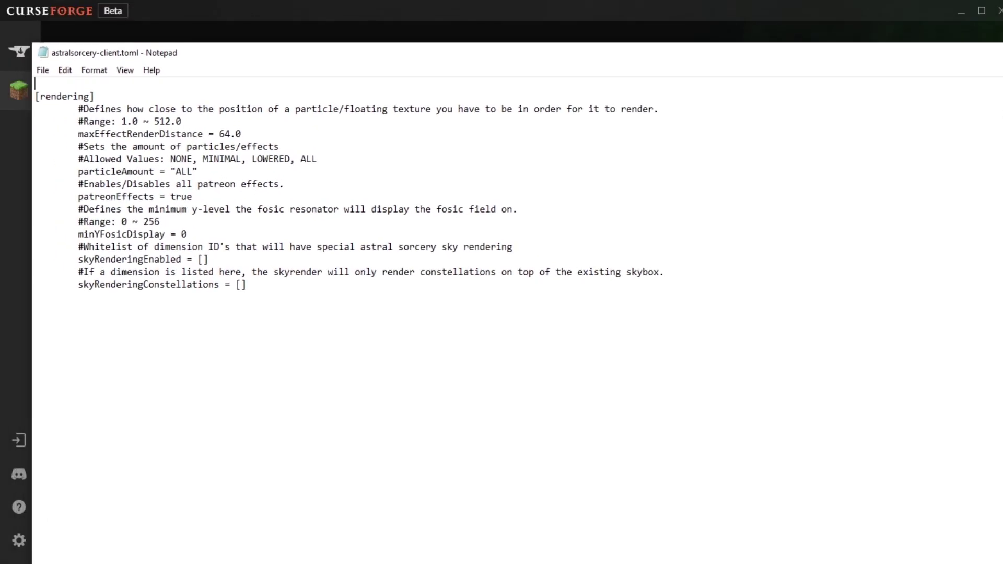
{"action": "key", "text": "alt+F4"}
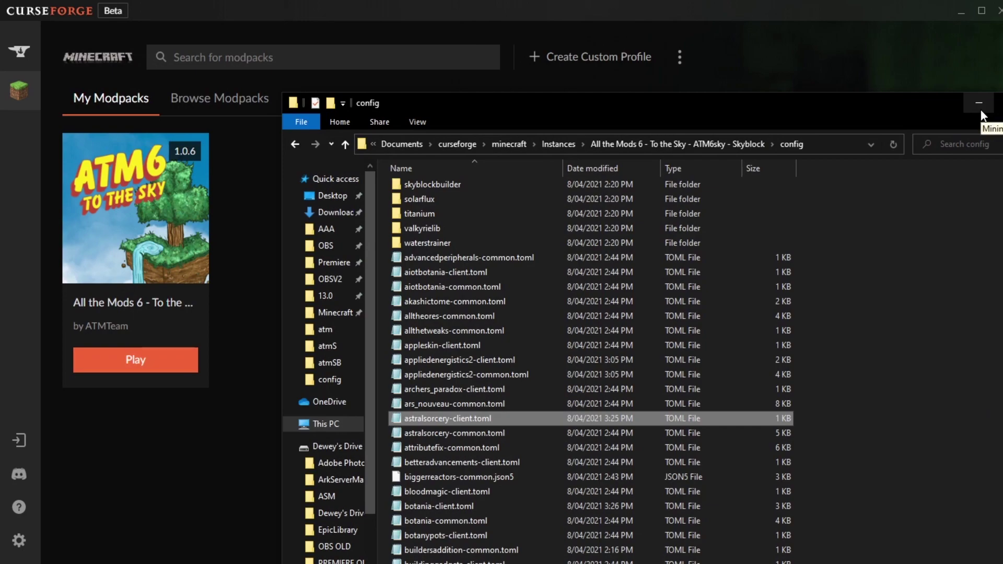
{"action": "left_click_drag", "start_coordinate": [886, 214], "coordinate": [940, 286]}
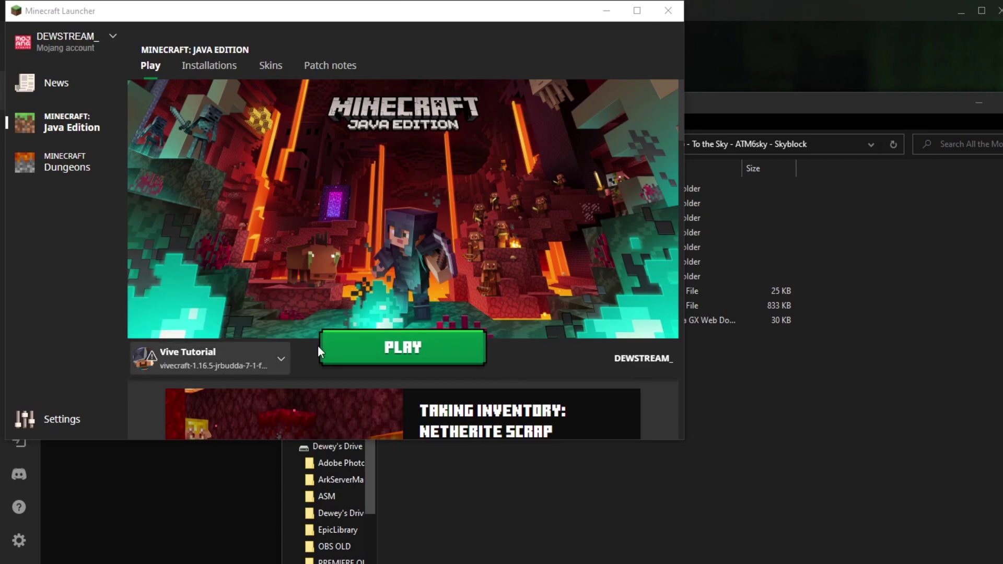
Launch the Vive Tutorial profile, accepting the modded installation risks and turning off the warning for this installation.
{"action": "left_click", "coordinate": [387, 345]}
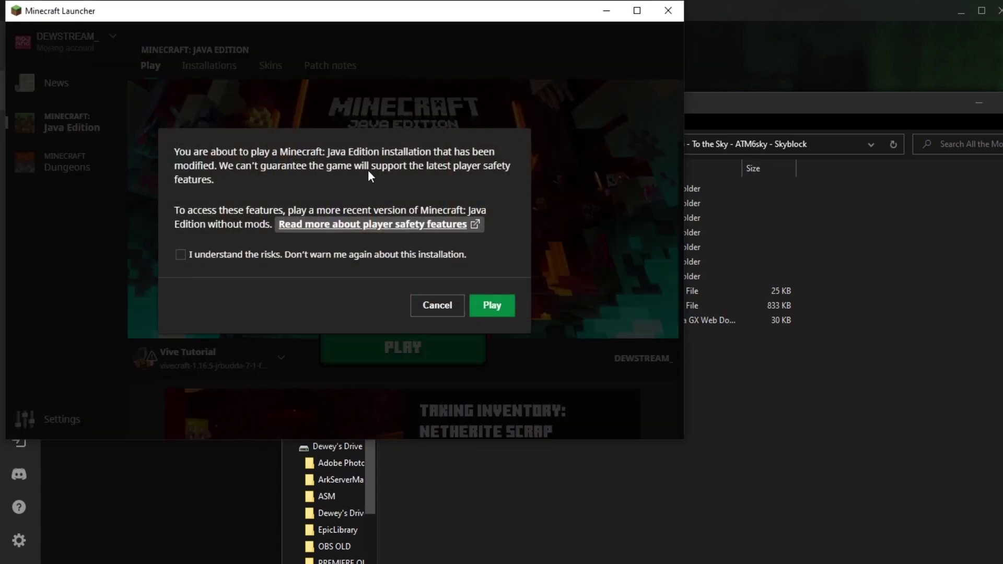
{"action": "left_click", "coordinate": [203, 256]}
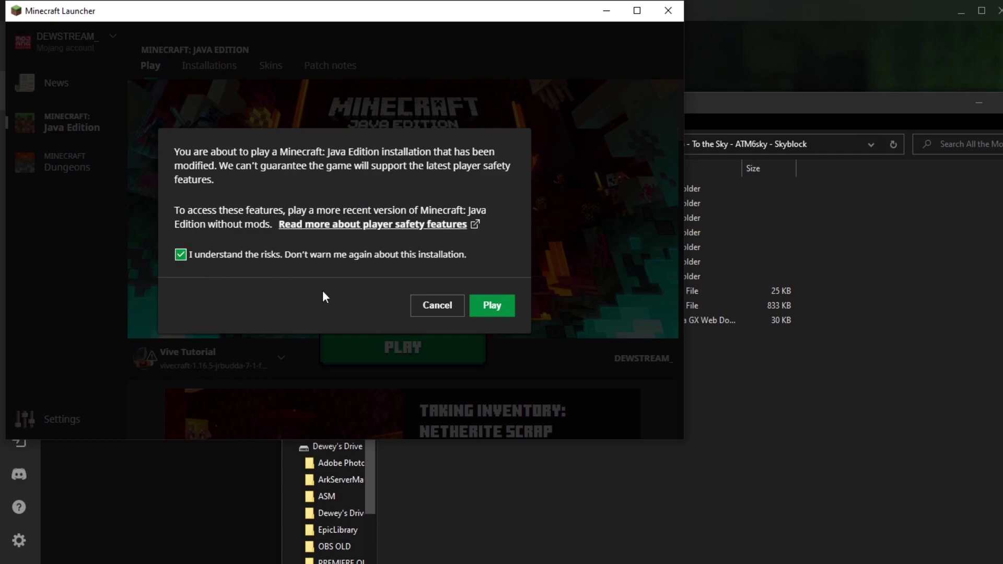
{"action": "left_click", "coordinate": [491, 306]}
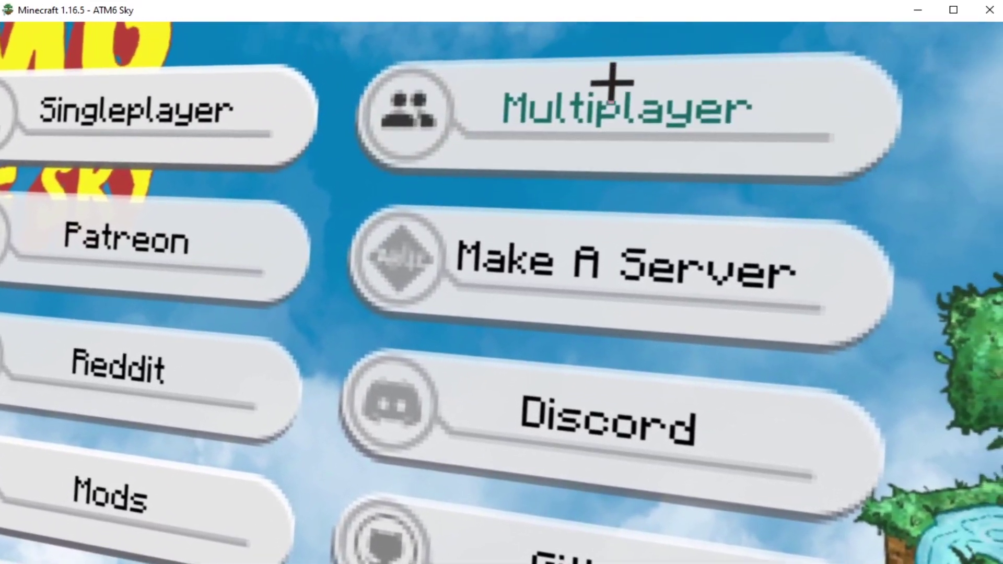
Open the multiplayer server list, add a new server entry with its address, and join that server.
{"action": "left_click", "coordinate": [575, 120]}
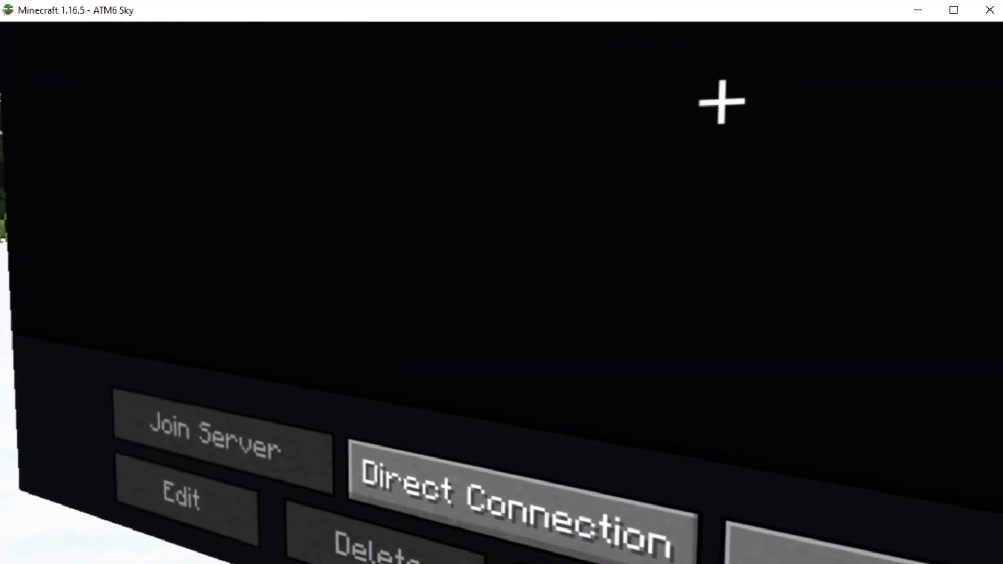
{"action": "left_click", "coordinate": [550, 309]}
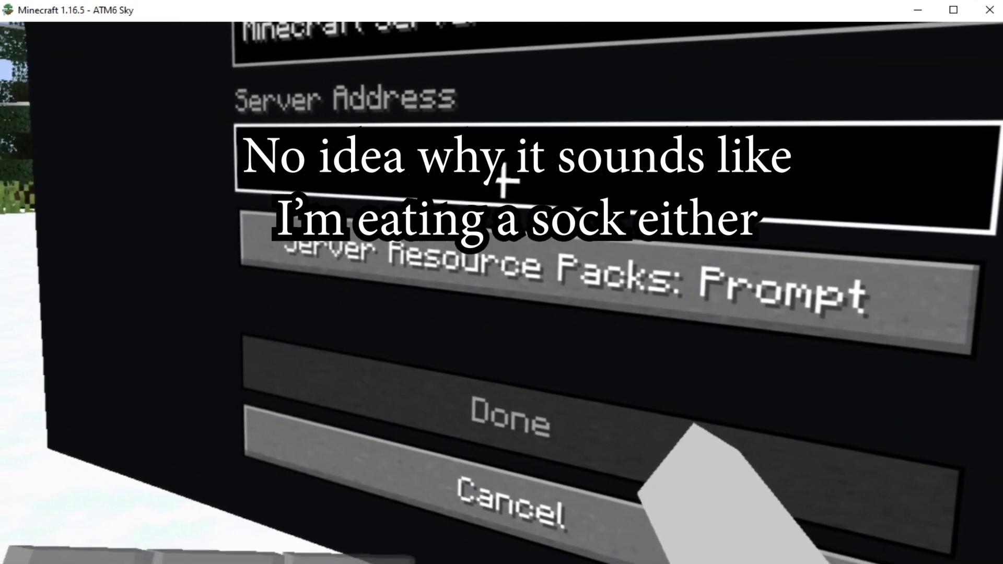
{"action": "left_click", "coordinate": [584, 245]}
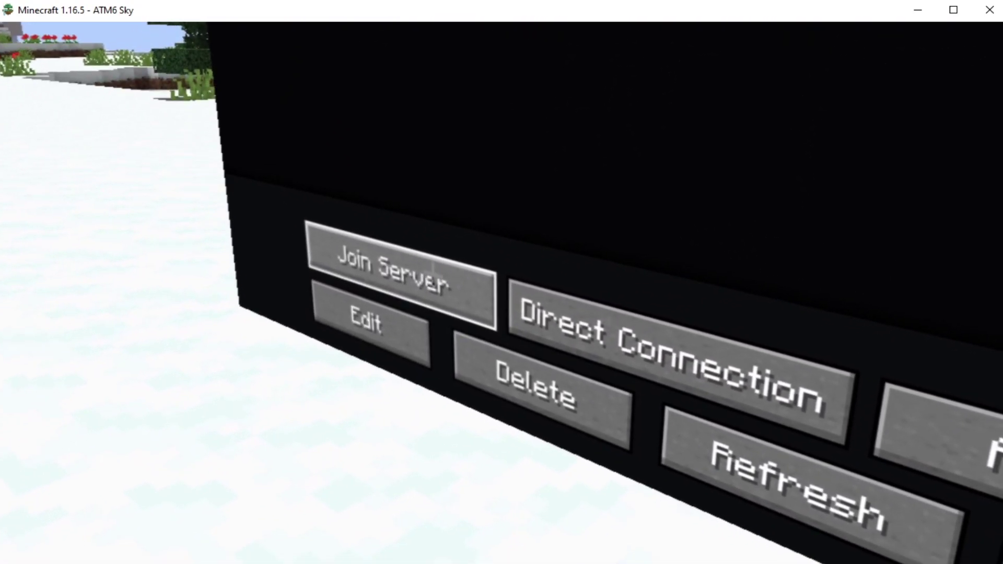
{"action": "left_click", "coordinate": [405, 282]}
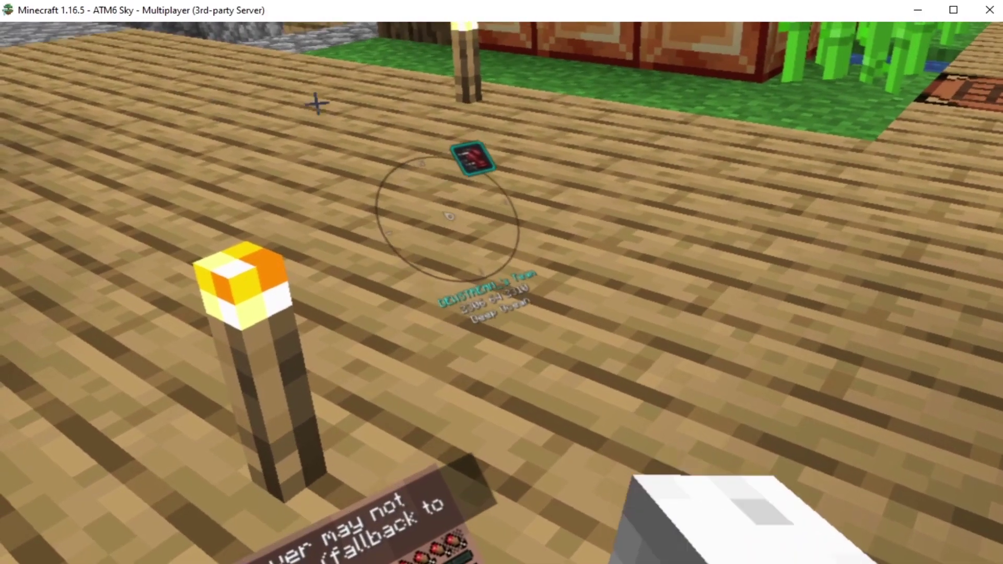
{"action": "mouse_move", "coordinate": [502, 282]}
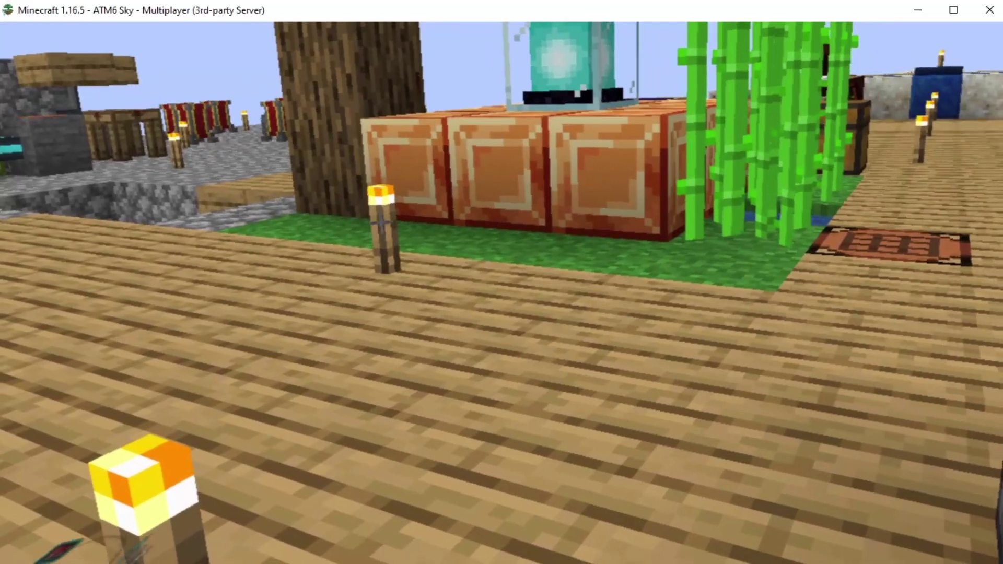
{"action": "key", "text": "s"}
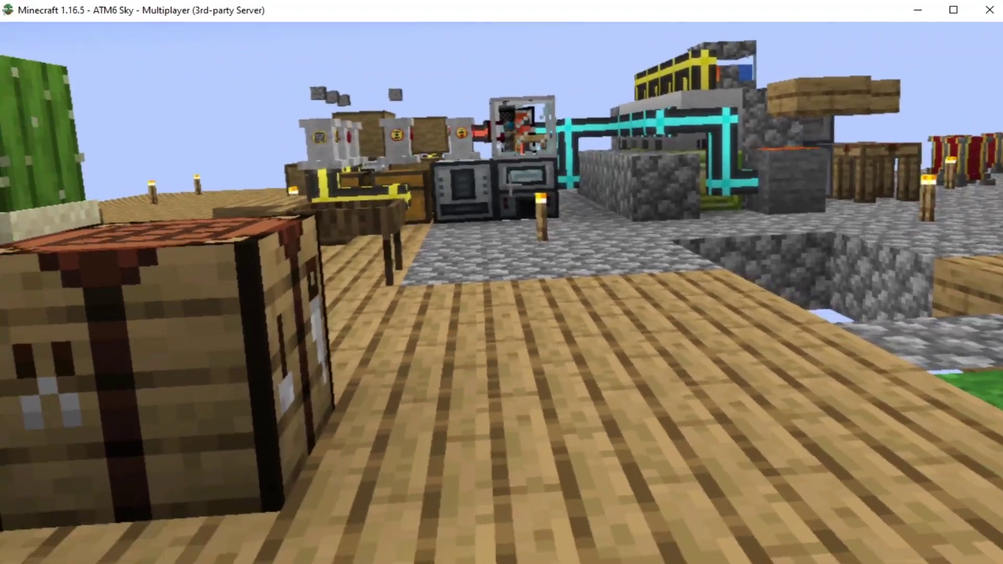
{"action": "key", "text": "s"}
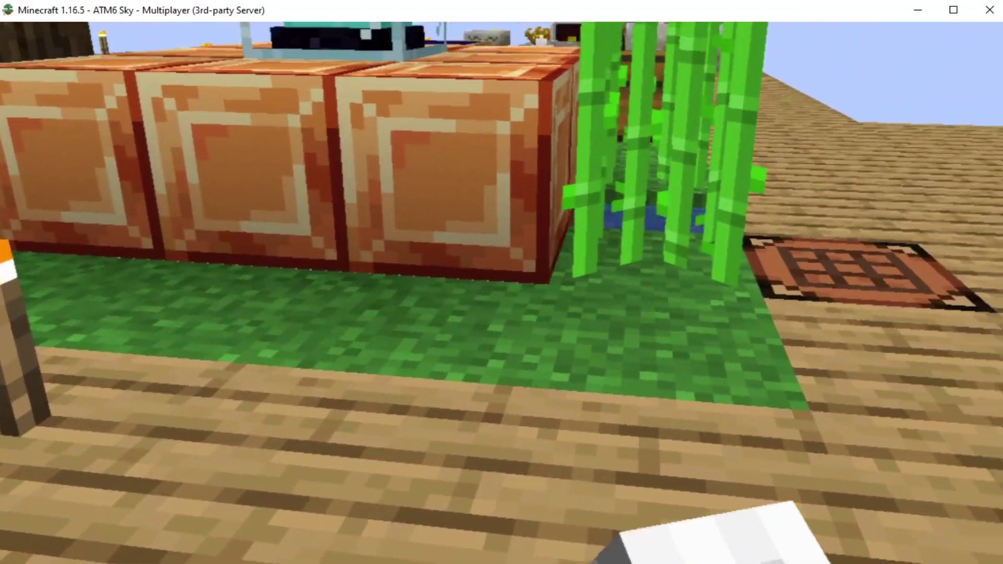
{"action": "key", "text": "s"}
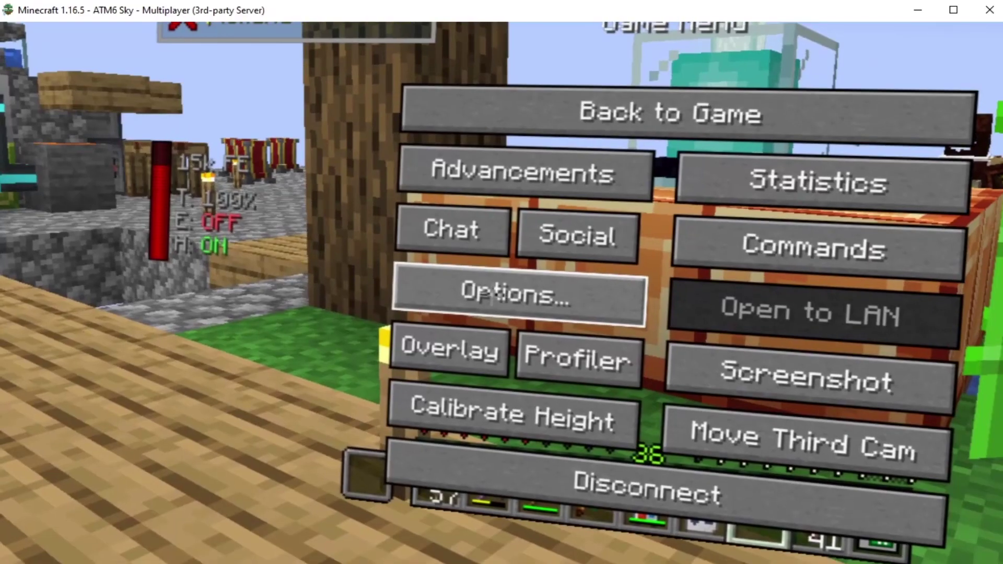
Adjust the GUI scale in the game's video settings.
{"action": "left_click", "coordinate": [456, 312]}
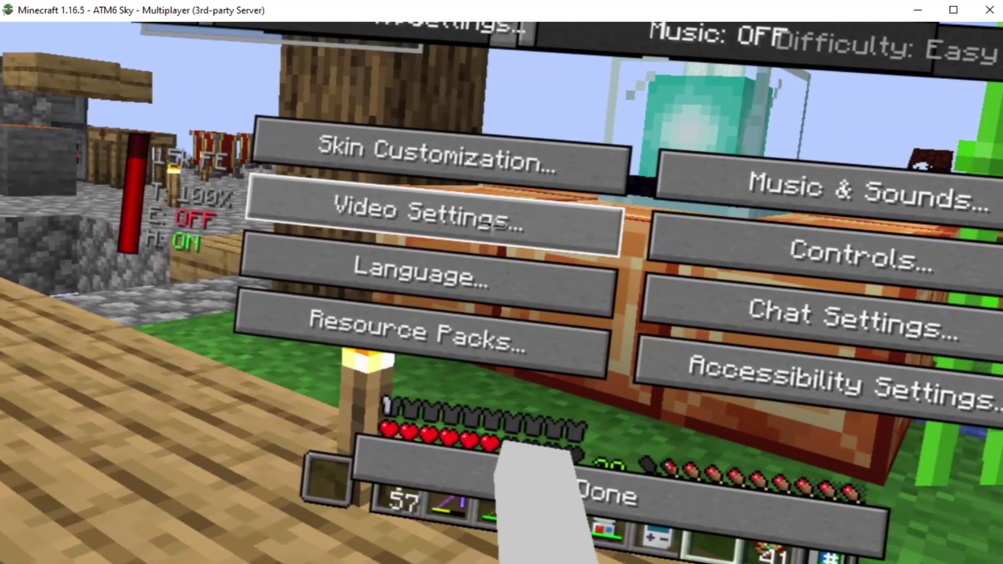
{"action": "left_click", "coordinate": [433, 214]}
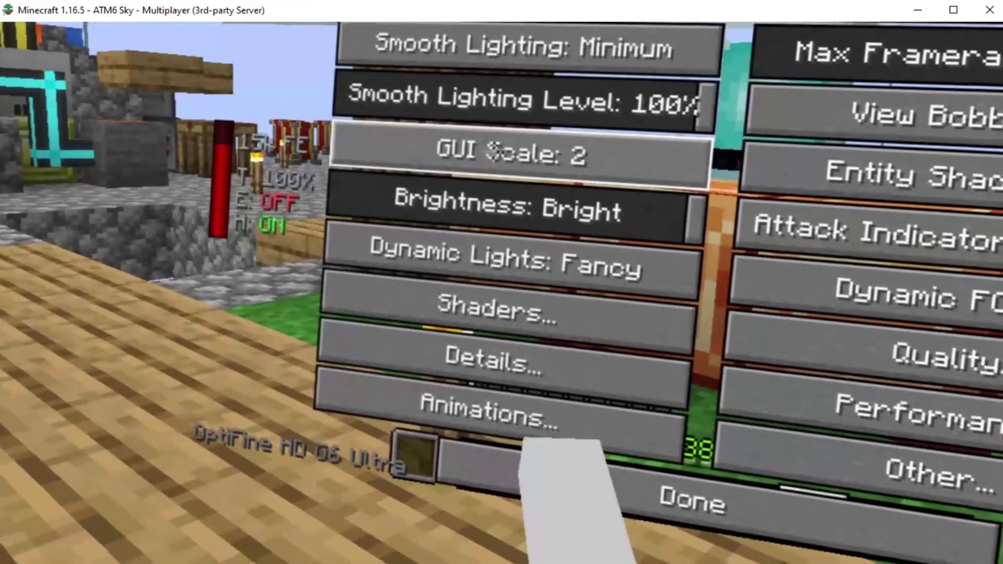
{"action": "left_click", "coordinate": [512, 151]}
{"action": "left_click", "coordinate": [512, 152]}
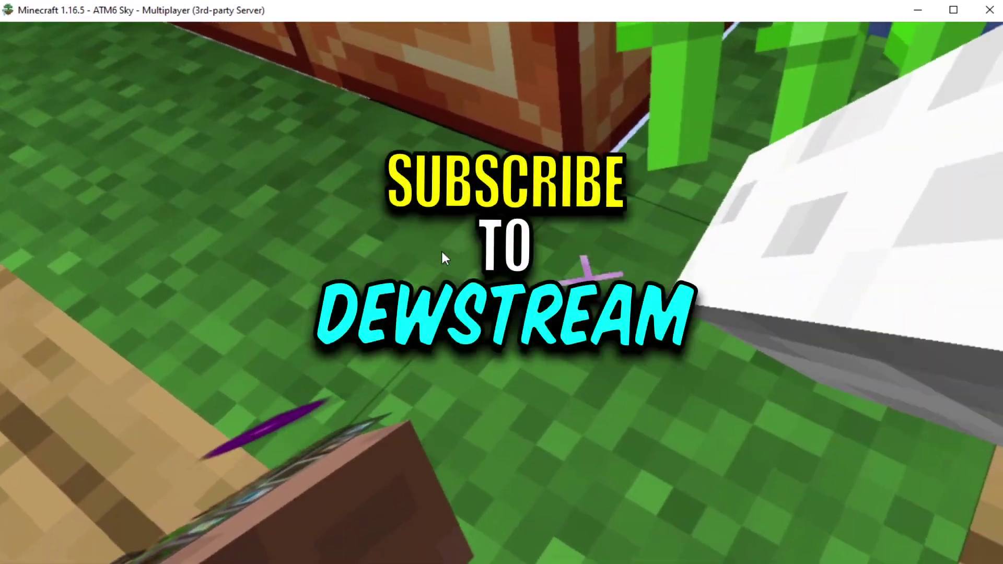
Move around the skyblock base on the server in VR and examine how the world, sky, hands and HUD render.
{"action": "key", "text": "s"}
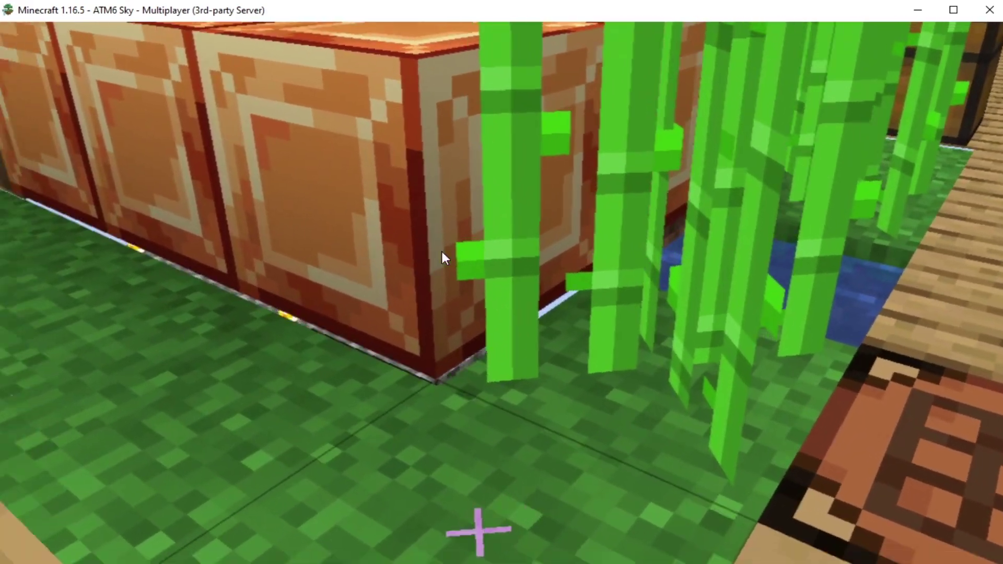
{"action": "key", "text": "s"}
{"action": "key", "text": "w"}
{"action": "key", "text": "s"}
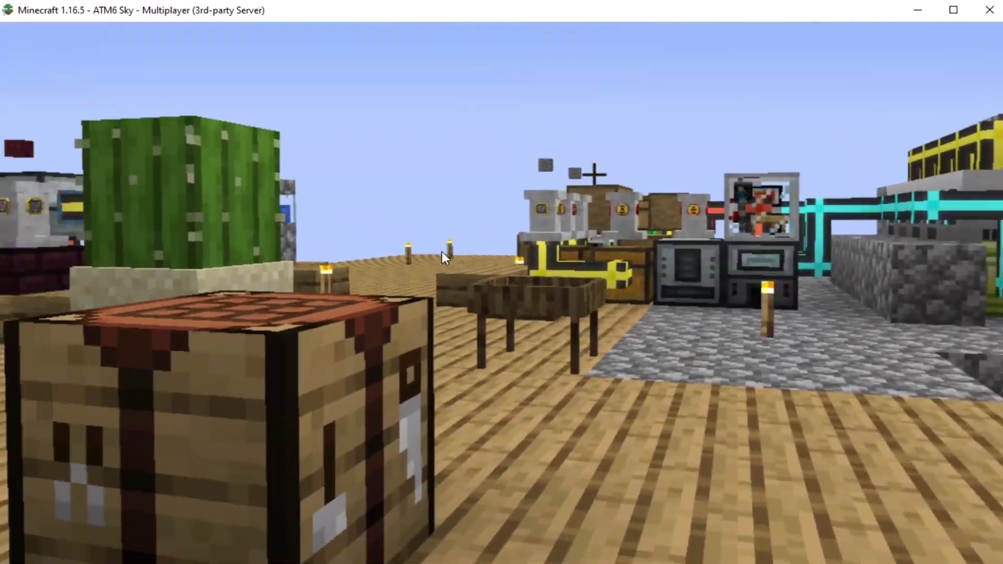
{"action": "key", "text": "w"}
{"action": "key", "text": "d"}
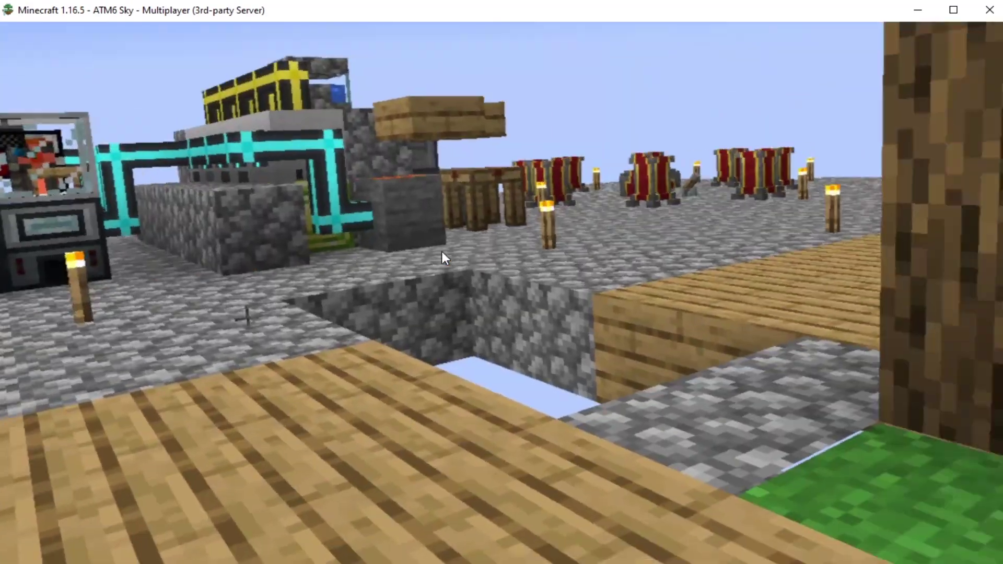
{"action": "key", "text": "w"}
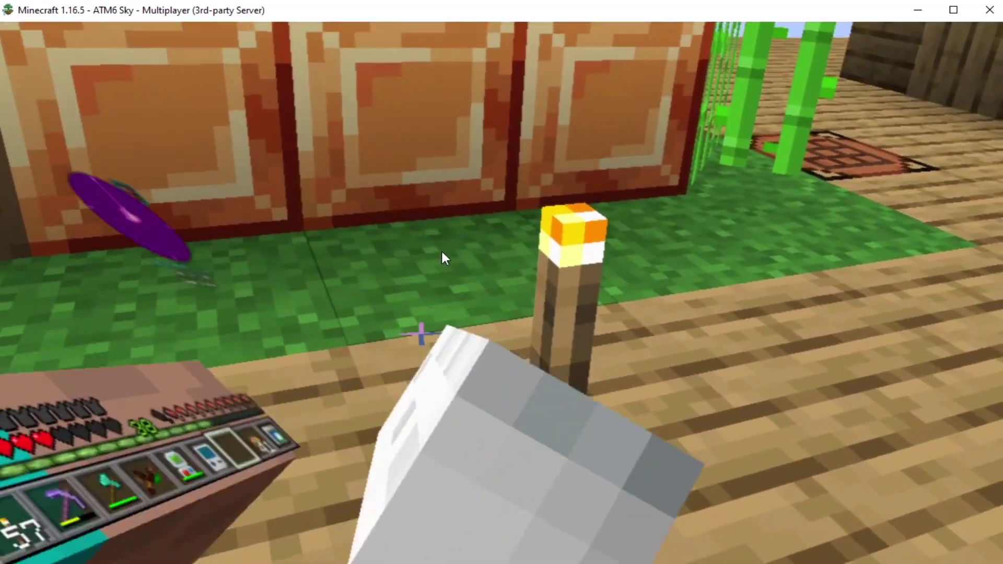
{"action": "key", "text": "F1"}
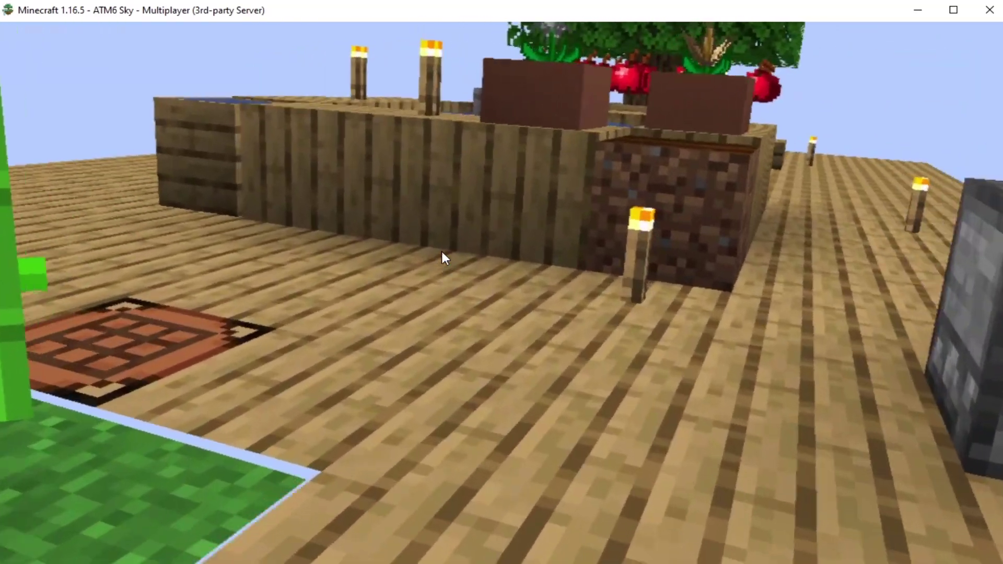
{"action": "key", "text": "w"}
{"action": "key", "text": "s"}
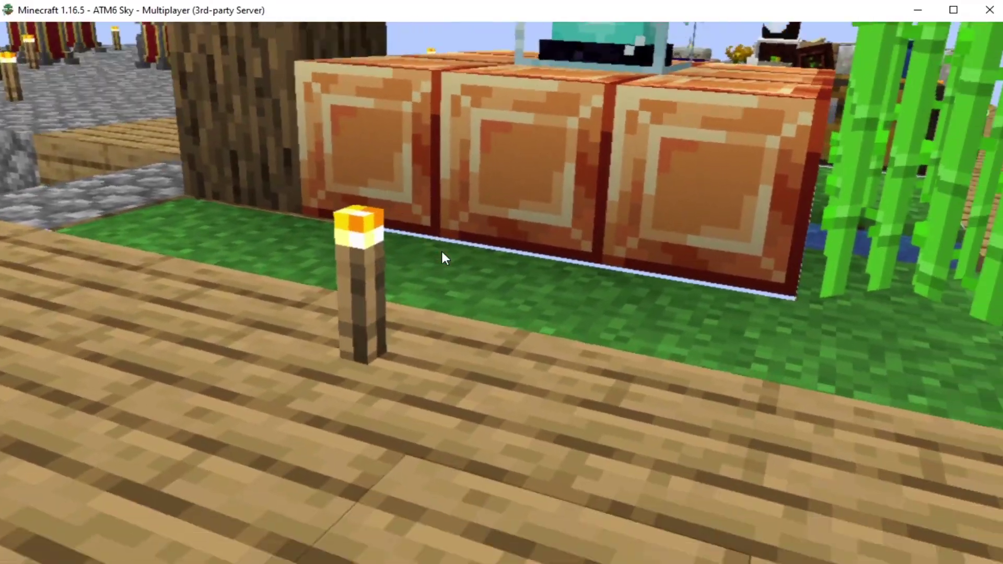
{"action": "key", "text": "s"}
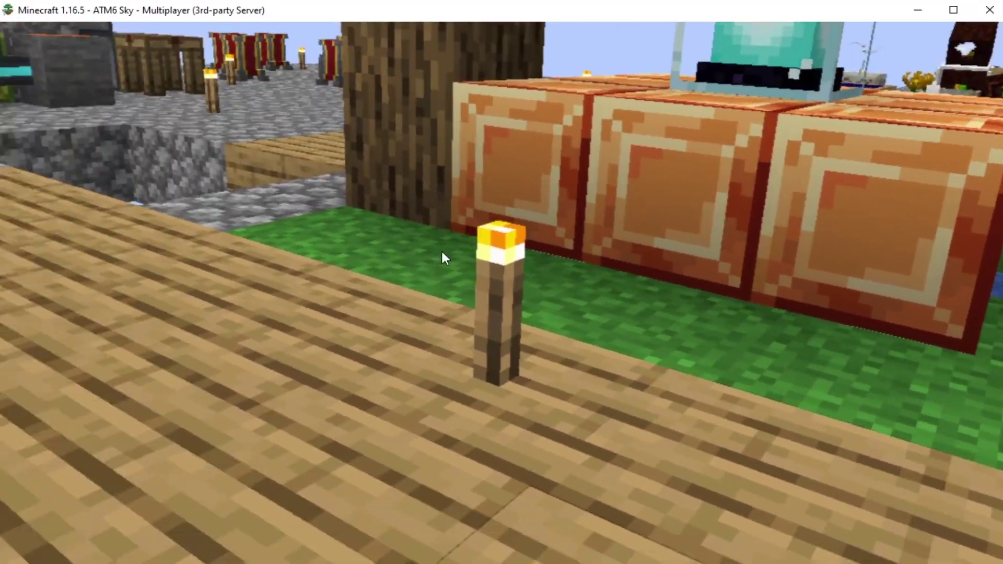
{"action": "mouse_move", "coordinate": [442, 257]}
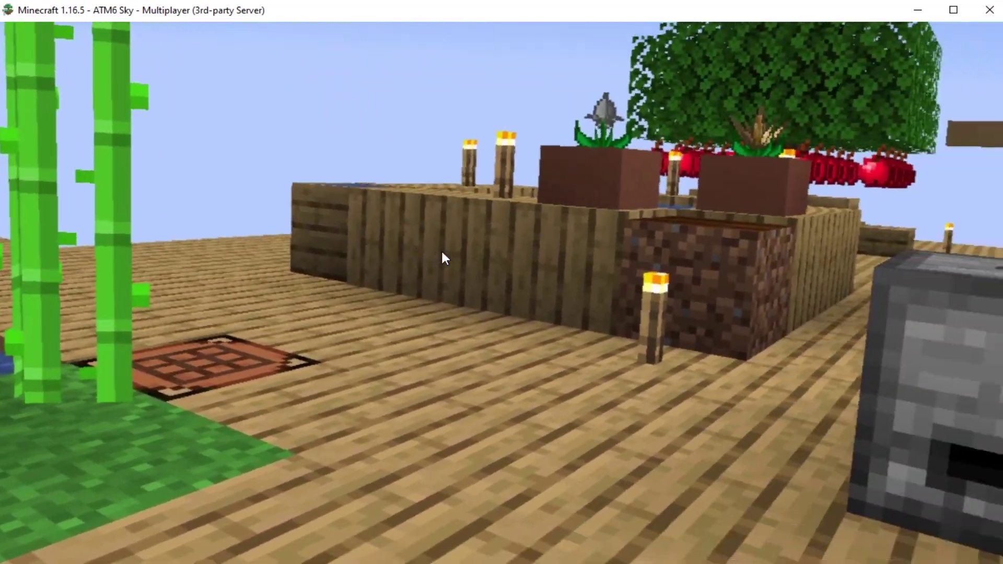
{"action": "key", "text": "F1"}
{"action": "key", "text": "F1"}
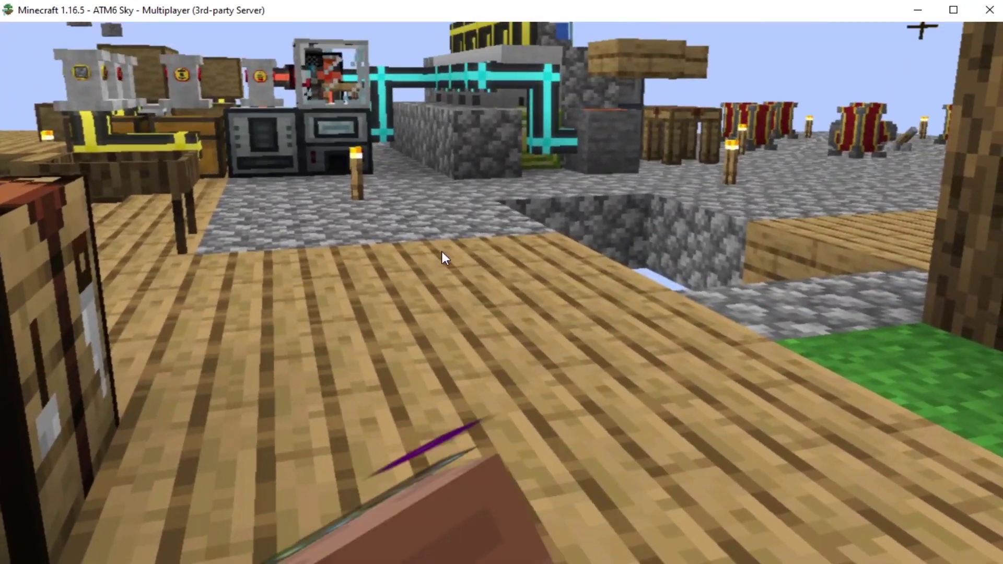